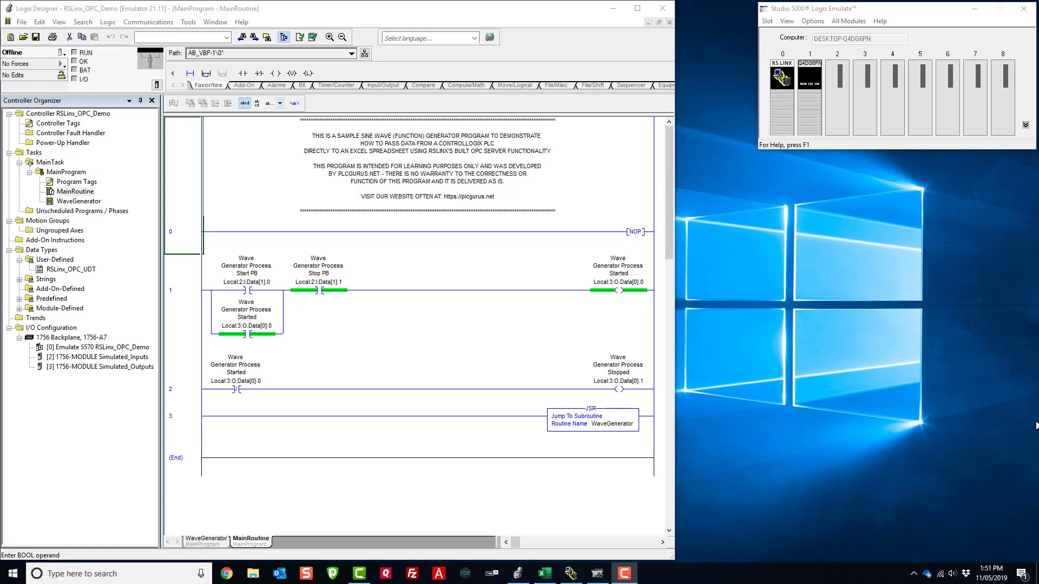
Open the WaveGenerator routine of MainProgram to examine its sine wave logic
double_click(79, 201)
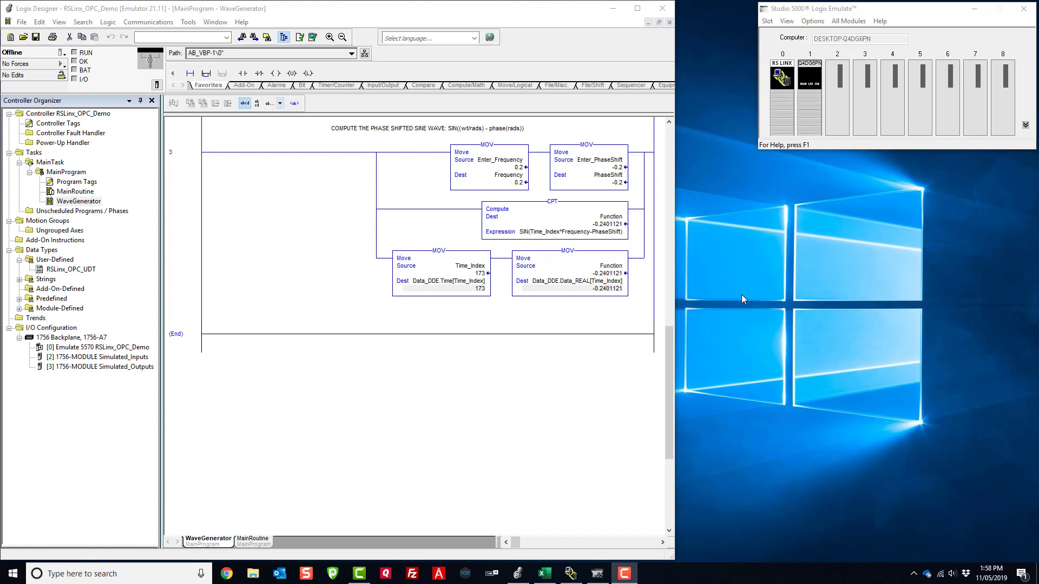
Switch to RSLinx Classic and add a Virtual Backplane (SoftLogix58xx, USB) driver named AB_VBP-1
click(571, 575)
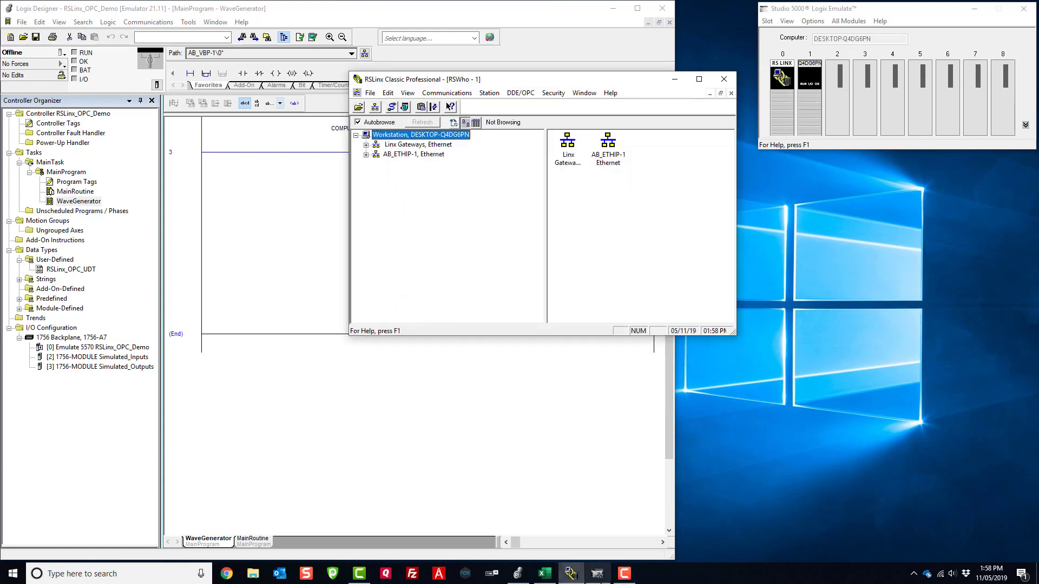
click(448, 93)
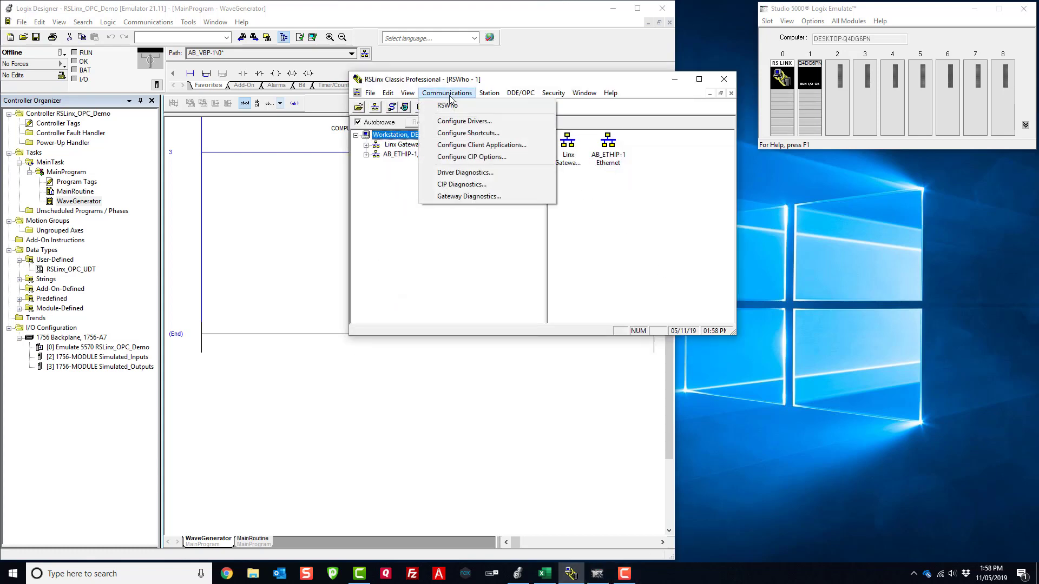
click(463, 122)
click(568, 143)
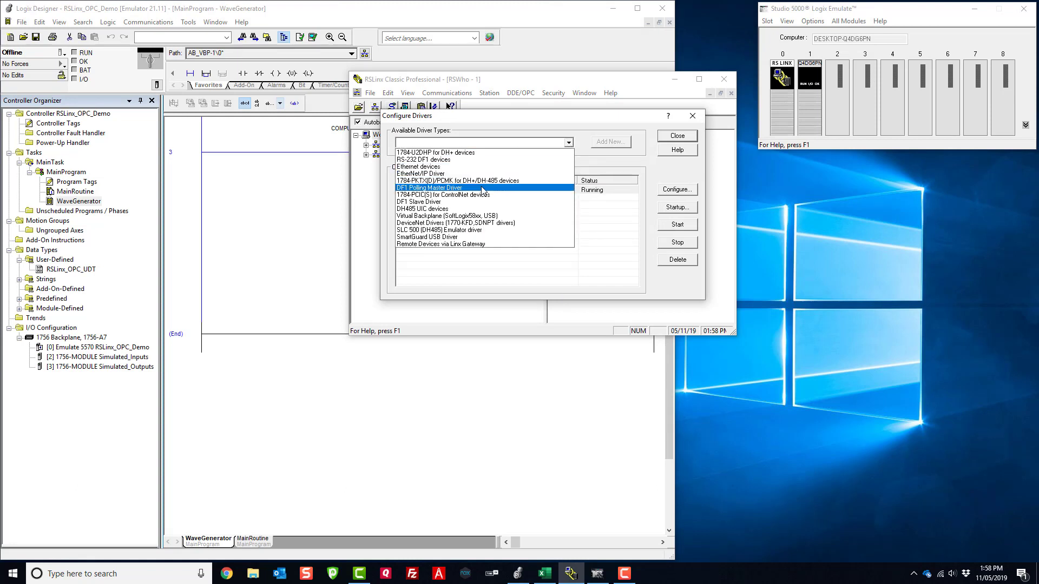
click(470, 220)
click(615, 142)
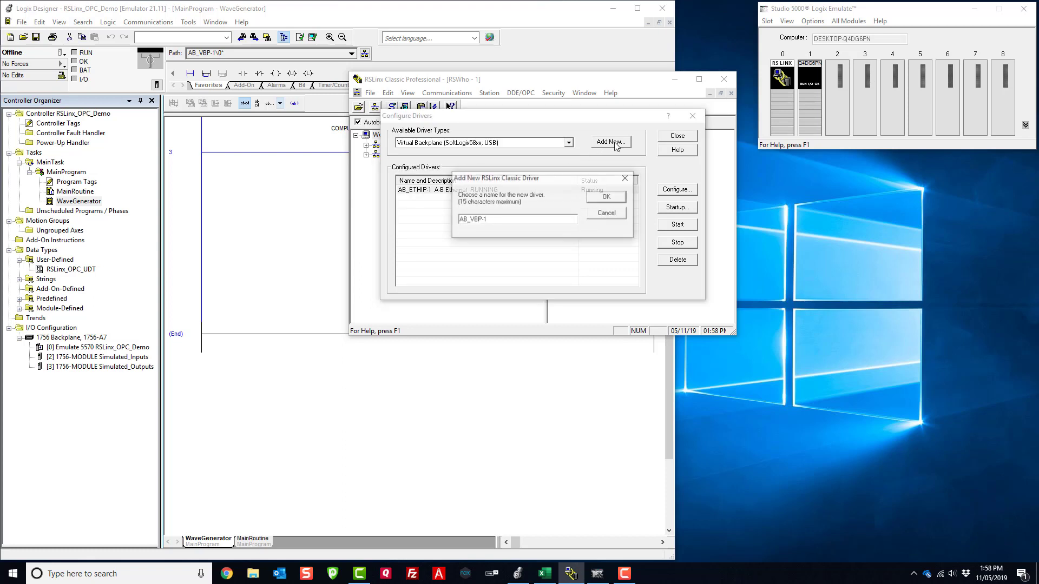
click(602, 197)
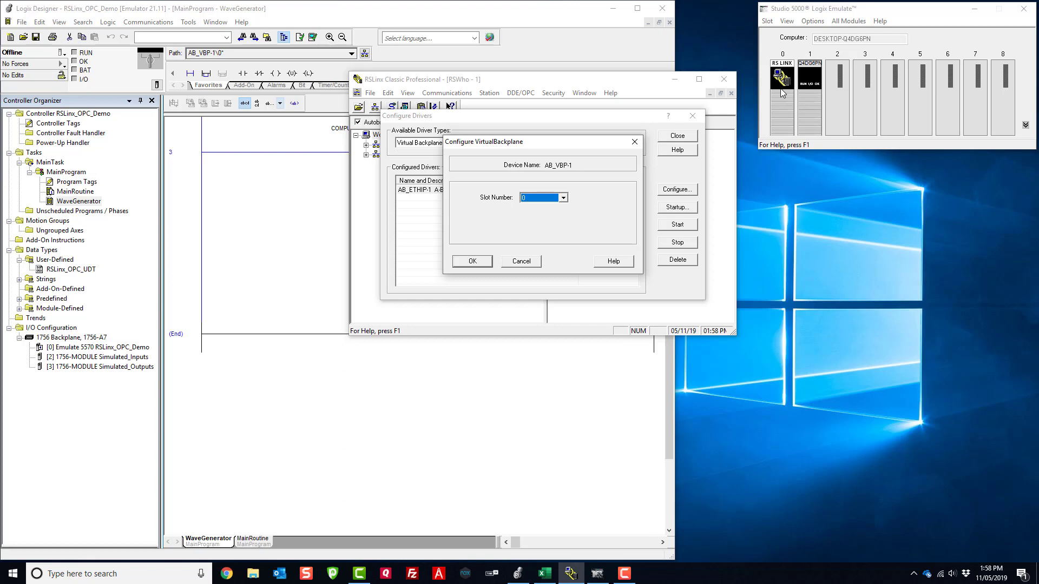
Set the AB_VBP-1 driver's slot number to 8 and finish the driver configuration
click(563, 198)
click(565, 221)
click(564, 222)
click(564, 222)
click(539, 219)
click(488, 262)
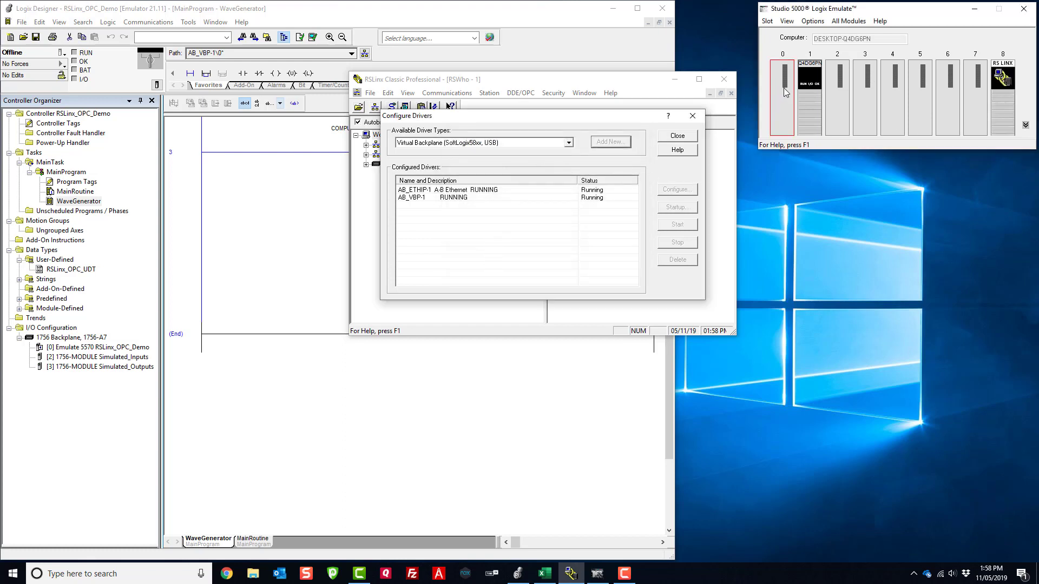
click(662, 138)
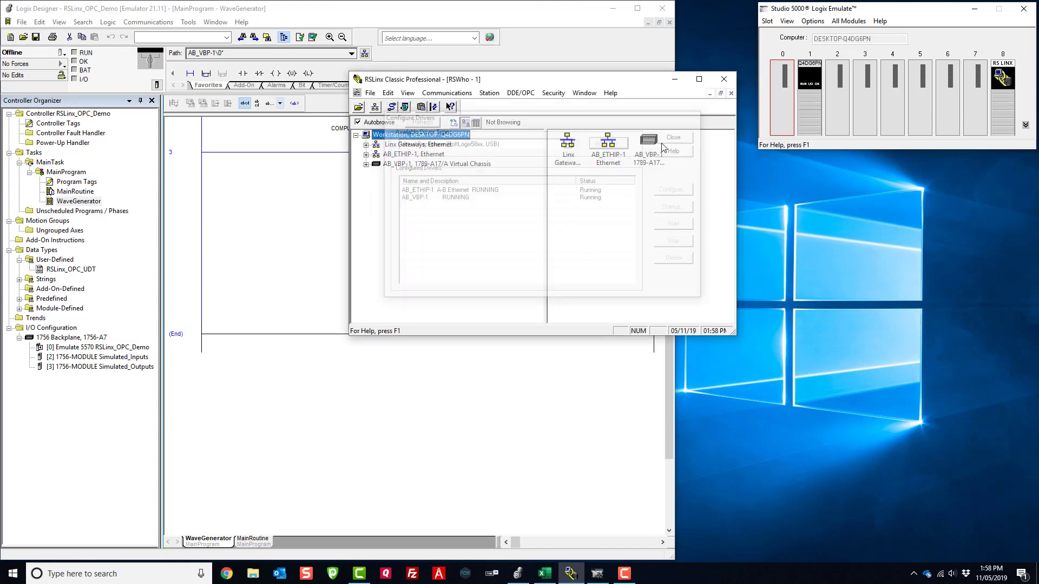
Expand the AB_VBP-1 virtual chassis and compare its slot 1 module with the one in Logix Emulate
click(366, 163)
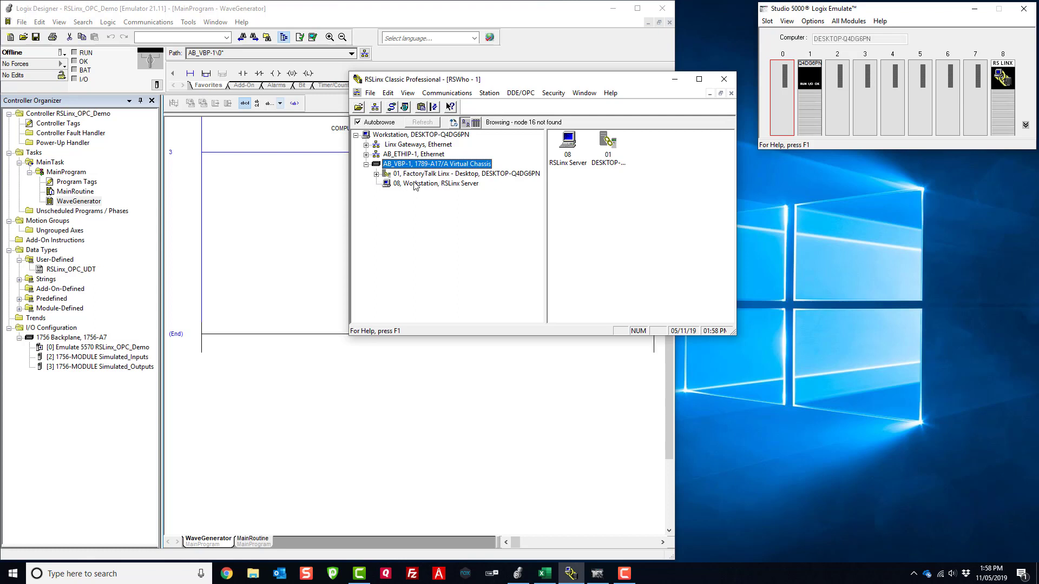
click(805, 98)
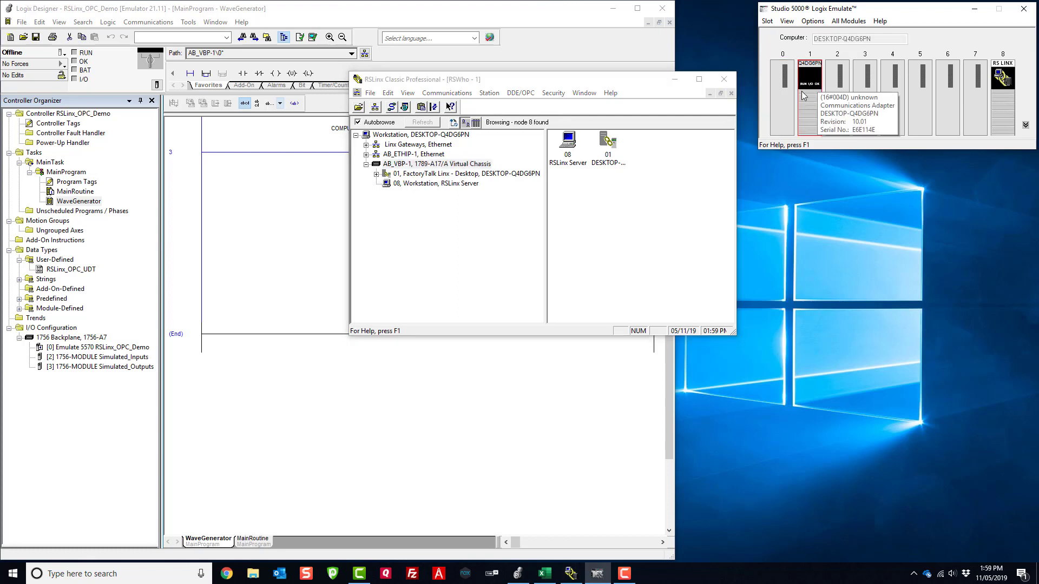
click(384, 174)
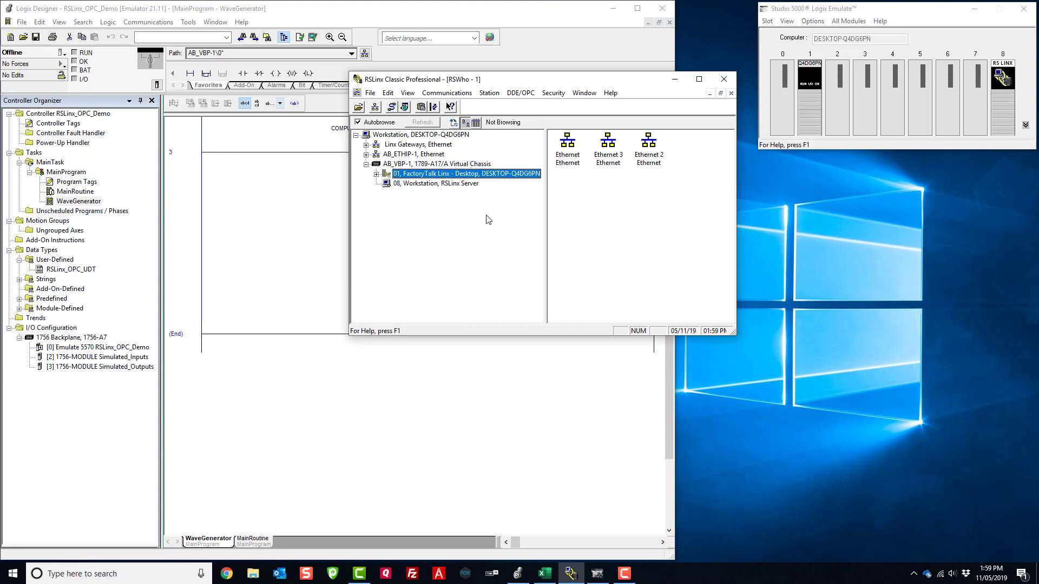
In Logix Emulate, create an Emulate 5570 Controller in slot 0 with version 21, keeping the other default settings
click(767, 21)
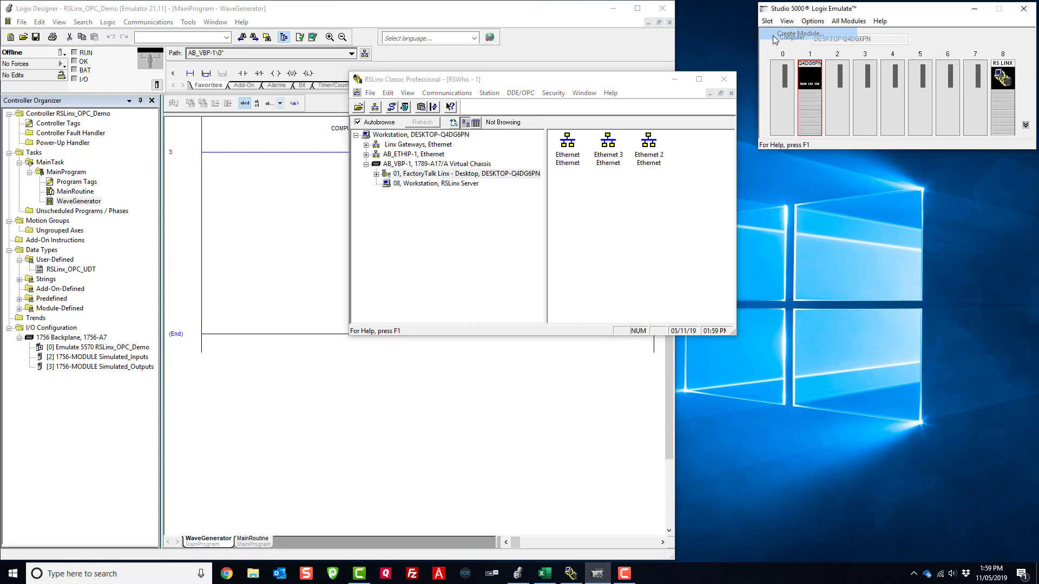
click(773, 35)
click(836, 106)
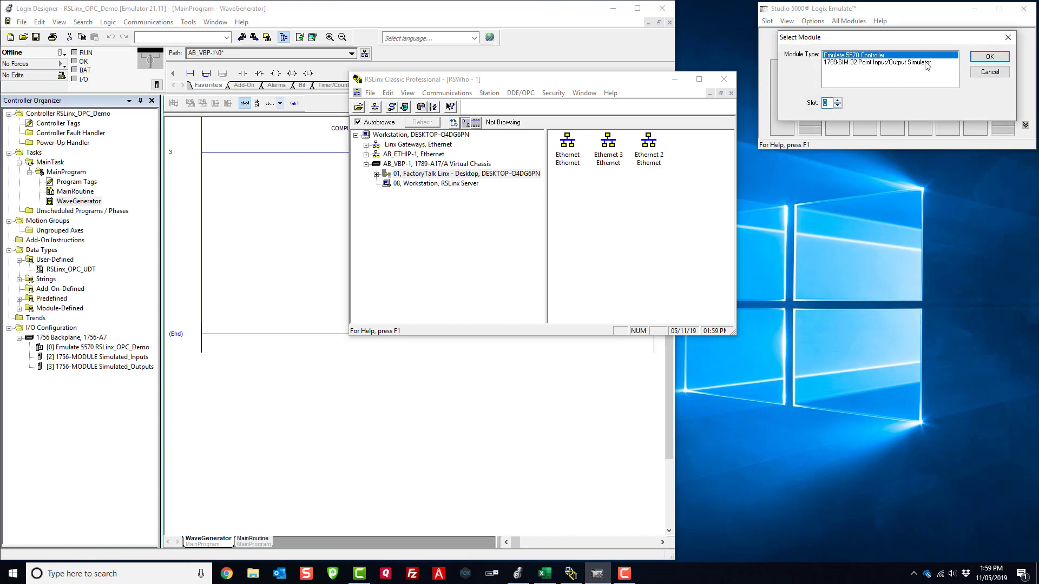
click(990, 57)
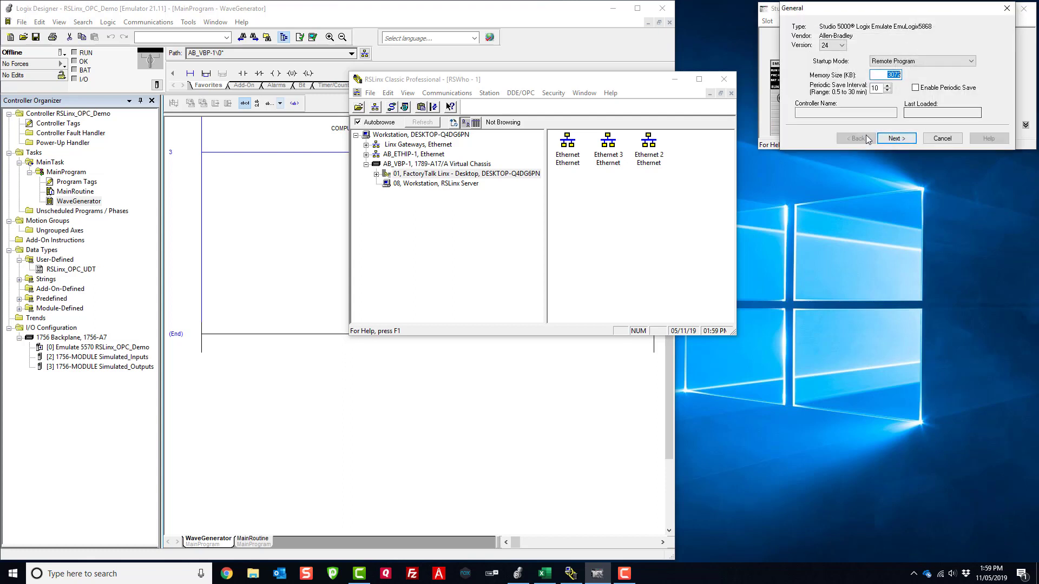
click(841, 46)
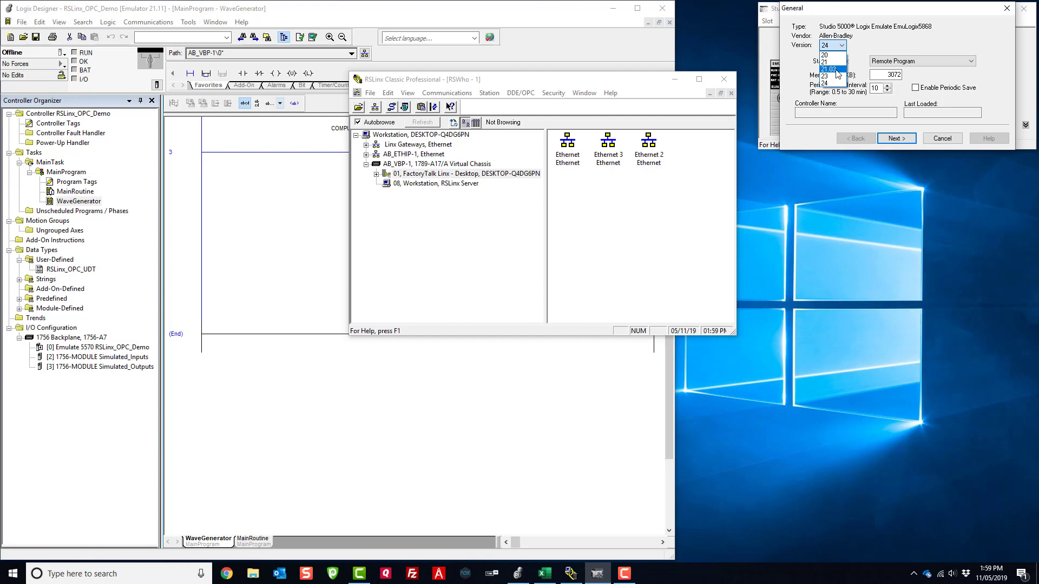
click(835, 70)
click(896, 138)
click(896, 138)
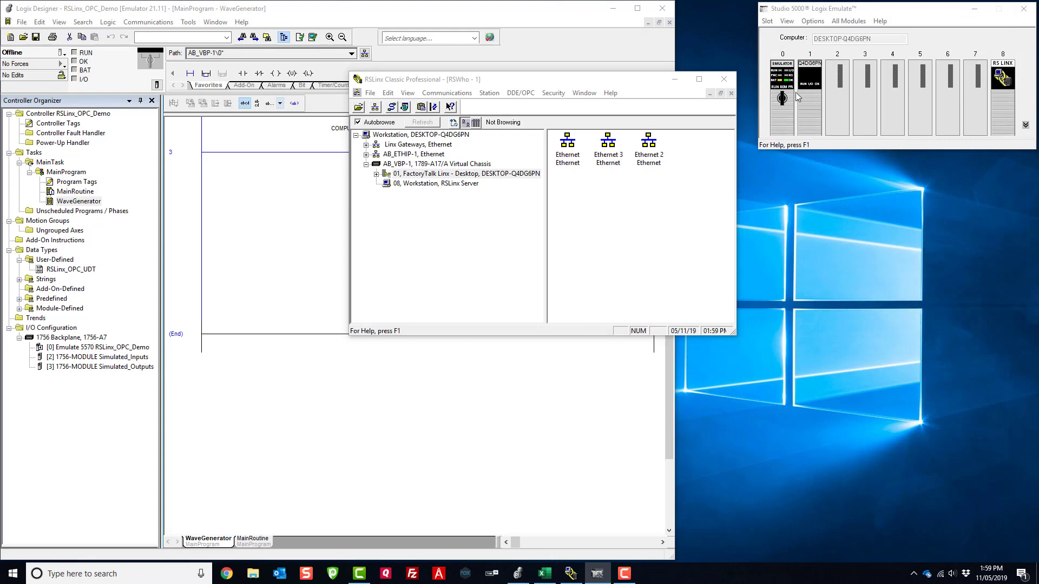
Create a 1789-SIM 32 Point Input/Output Simulator in slot 2 of the emulator chassis and label it "Inputs"
click(71, 367)
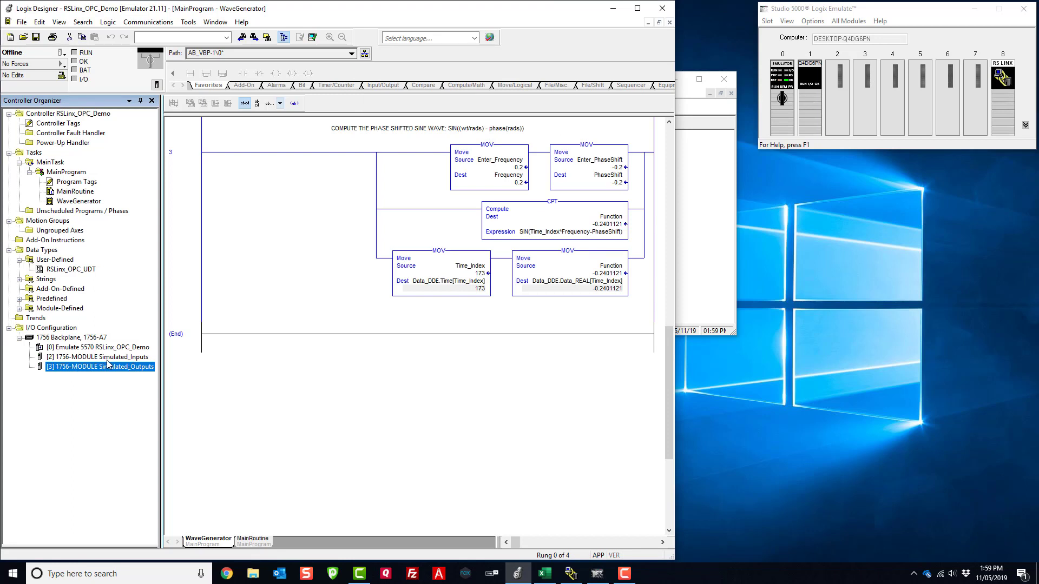
right_click(839, 106)
click(865, 108)
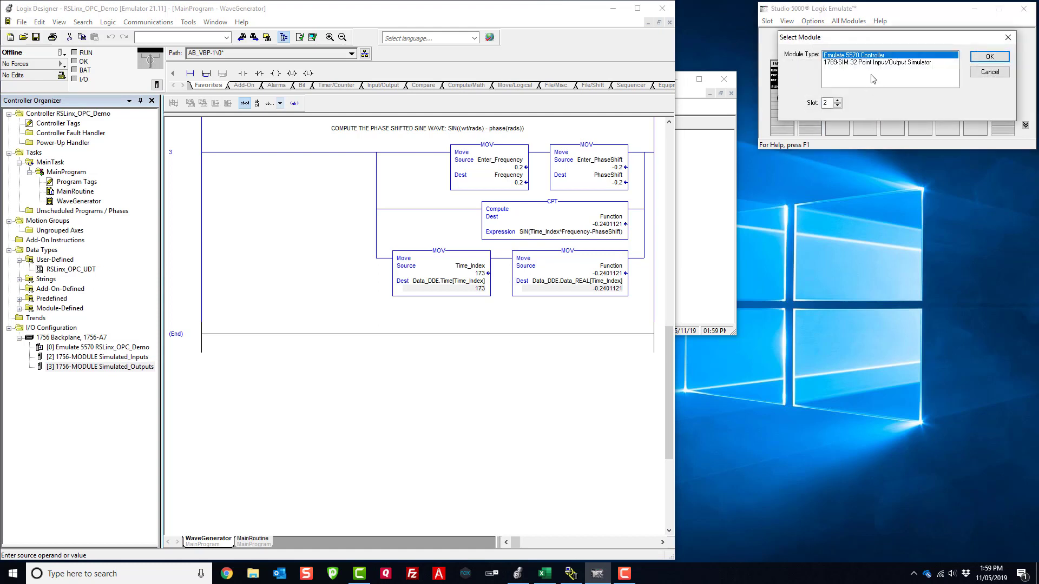
click(876, 63)
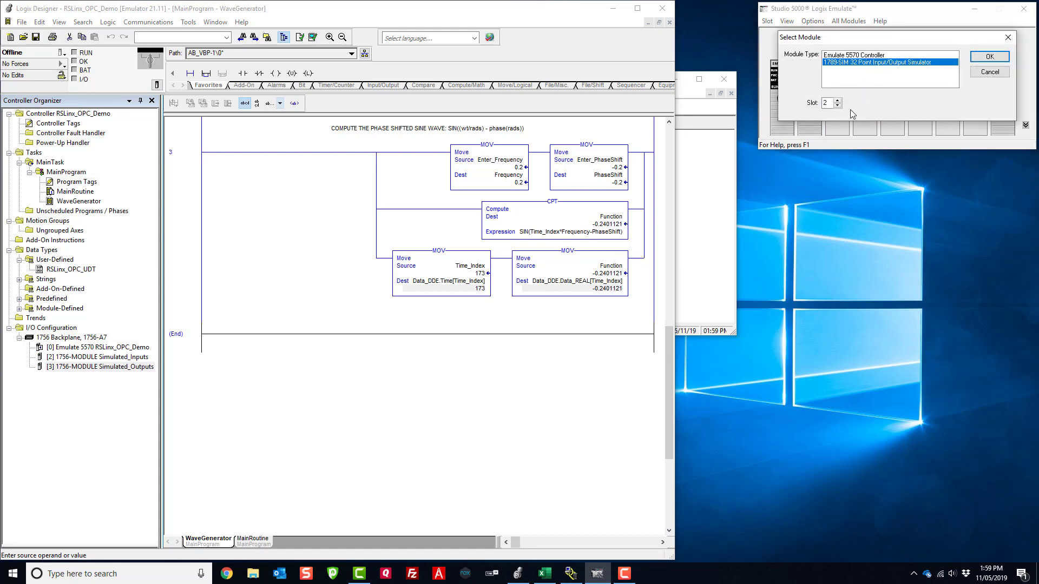
click(990, 56)
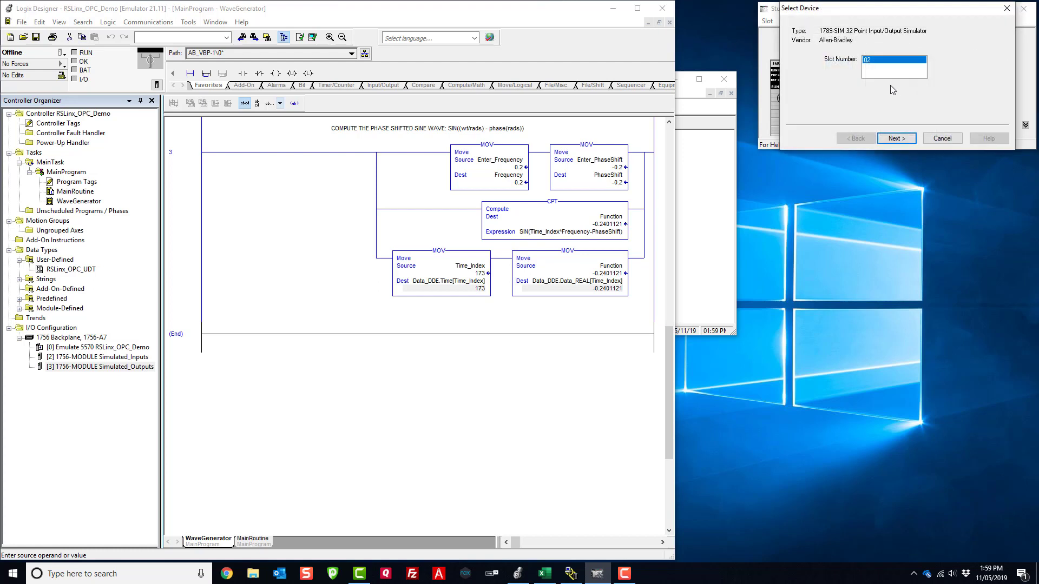
click(896, 138)
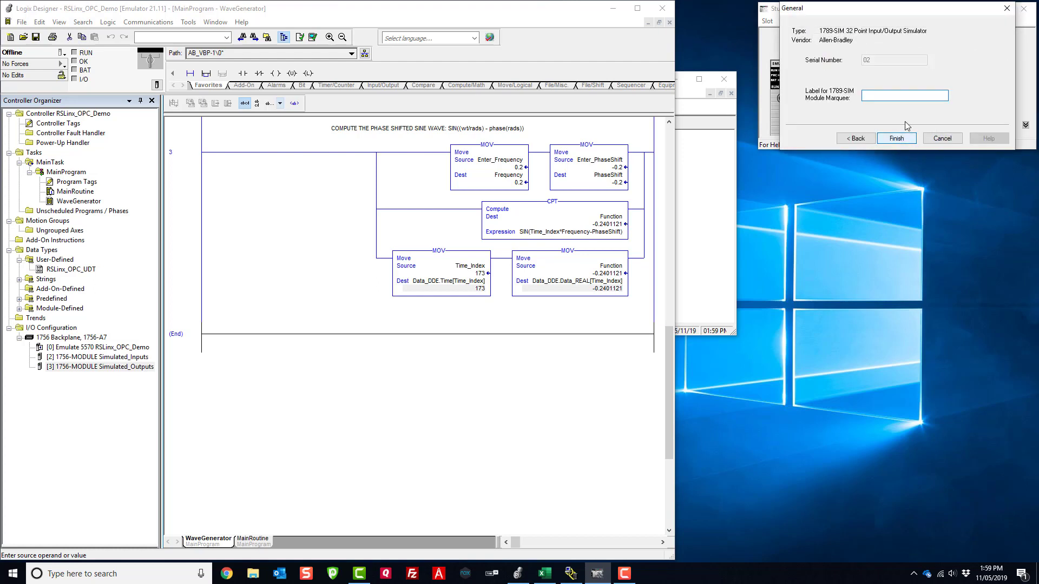
text(Inputs)
click(902, 138)
right_click(870, 104)
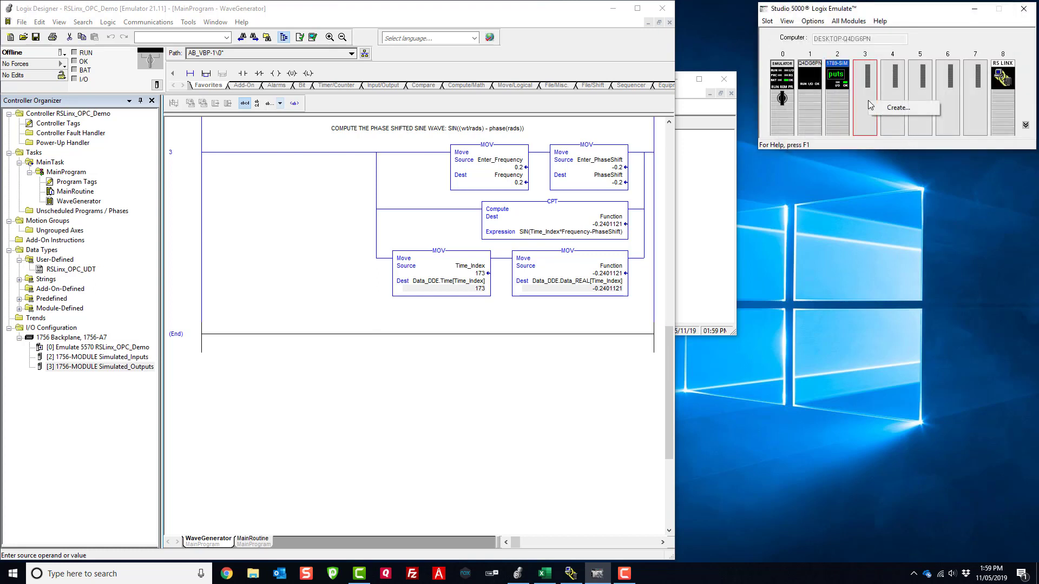
click(882, 111)
click(989, 56)
click(941, 139)
Create a 1789-SIM 32 Point Input/Output Simulator in slot 3 of the emulator chassis and label it "Outputs"
right_click(874, 96)
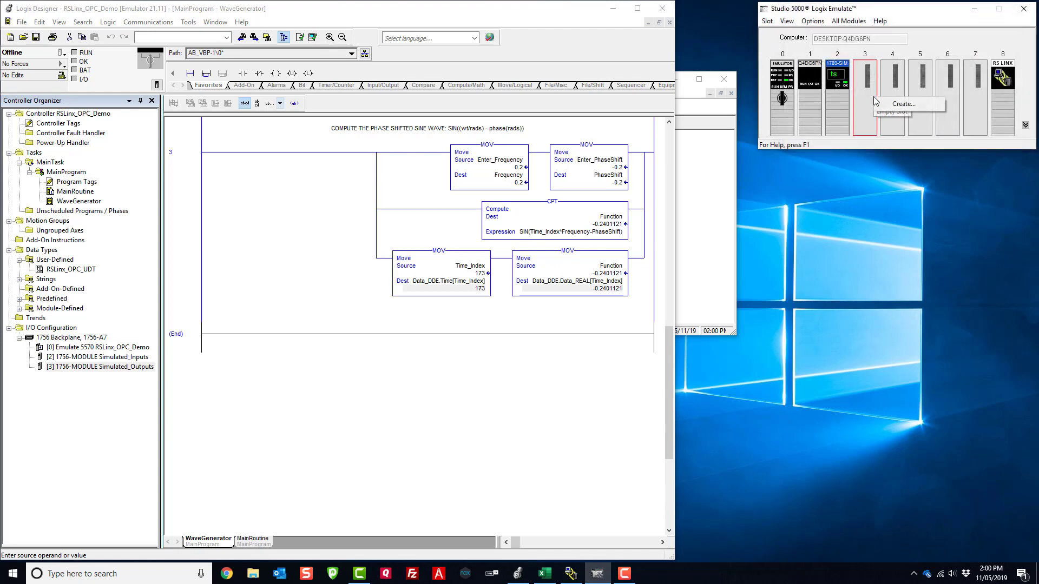
click(882, 104)
click(864, 63)
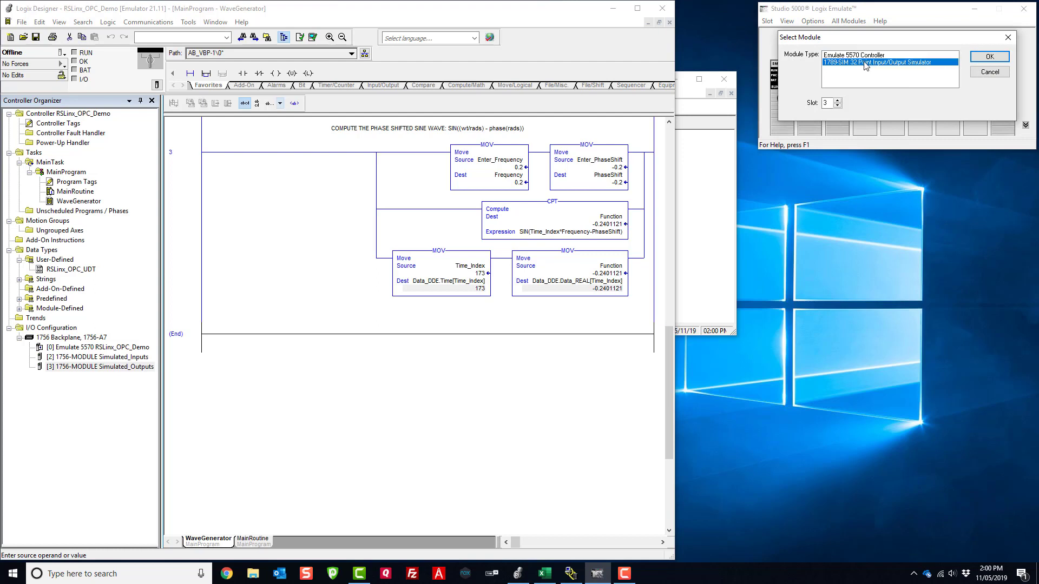
click(990, 56)
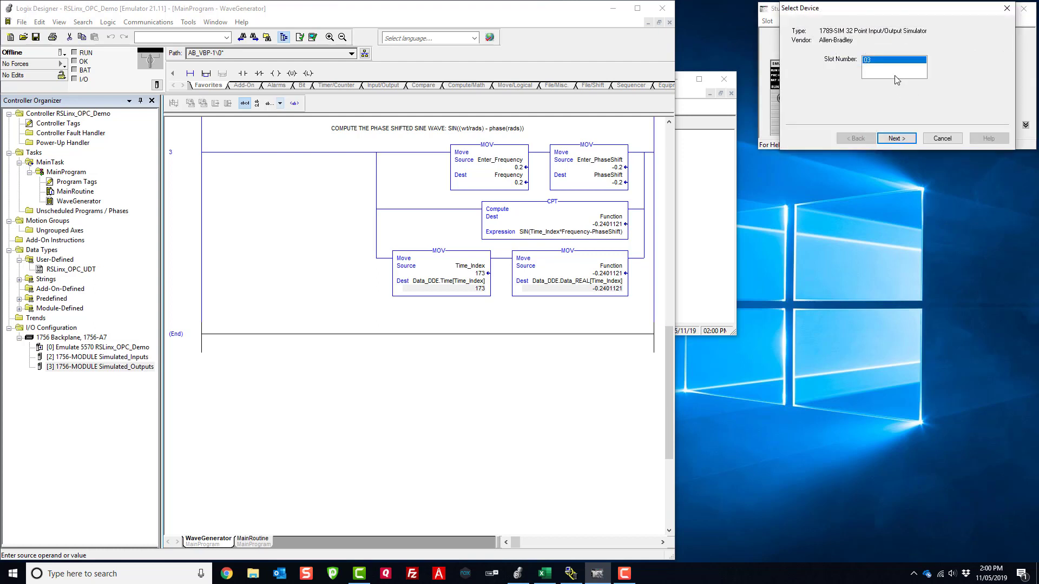
click(895, 138)
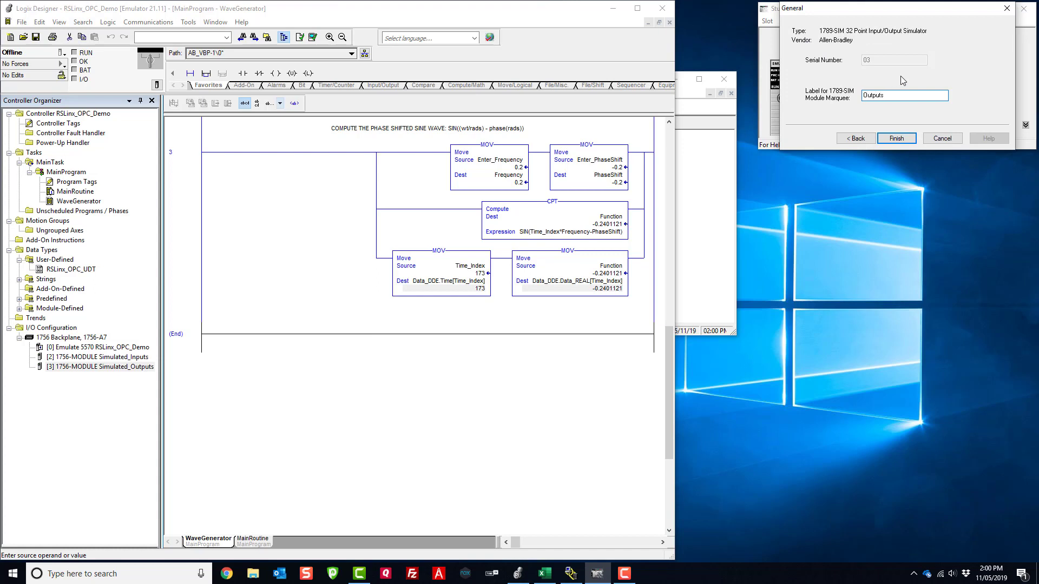
click(896, 138)
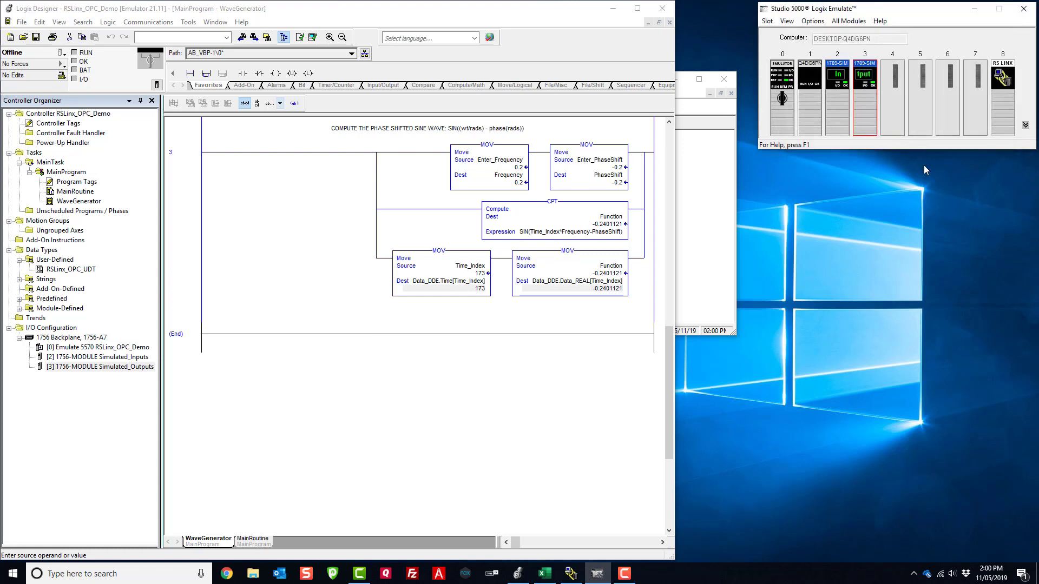
Compare the emulator modules in slots 0, 2 and 3 with the project's I/O configuration
click(794, 86)
click(53, 349)
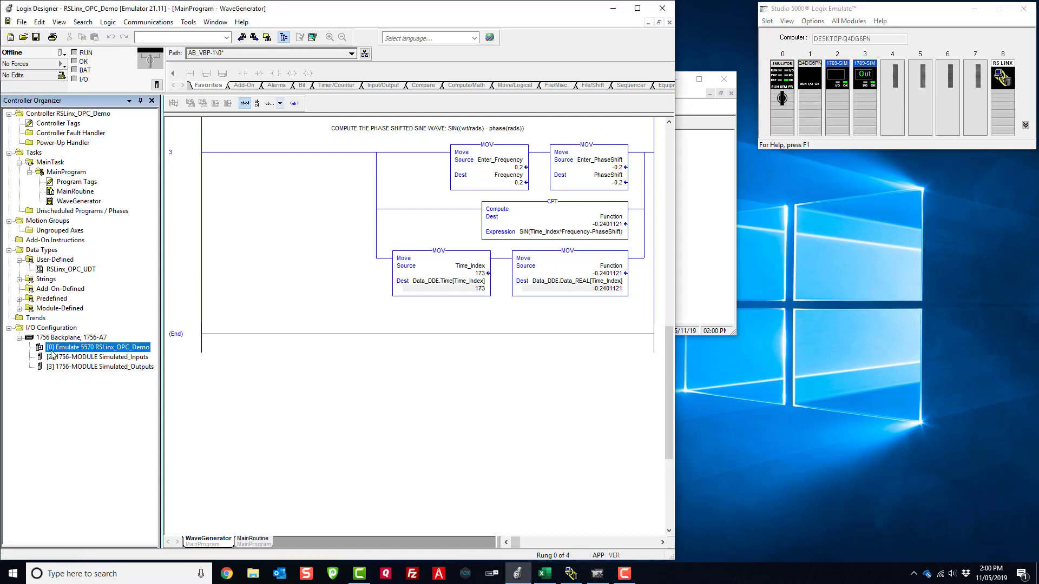
click(836, 106)
click(865, 109)
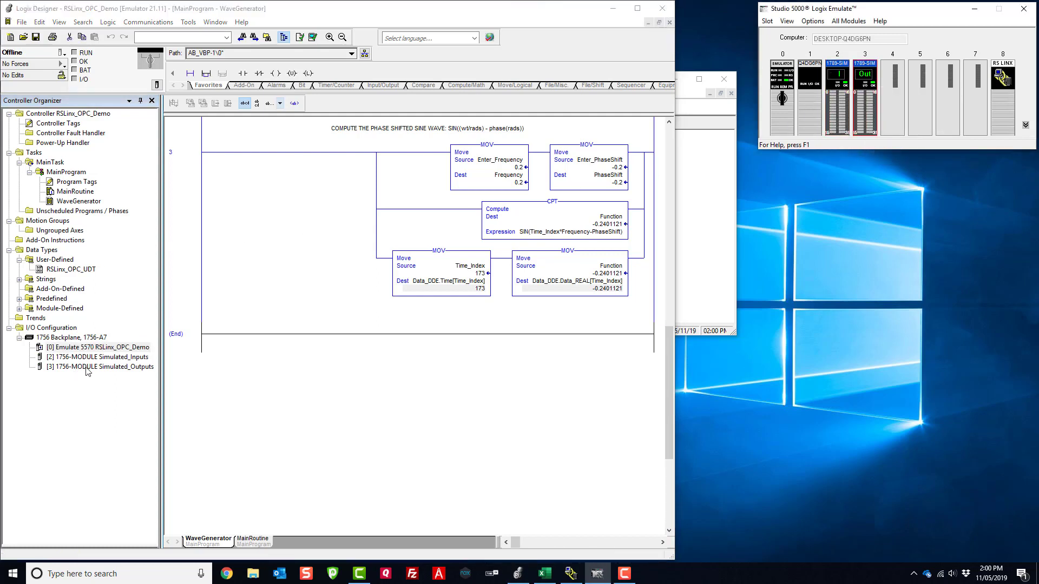
Check the modules listed under the AB_VBP-1 virtual chassis in RSLinx Classic, and minimize its window
click(733, 251)
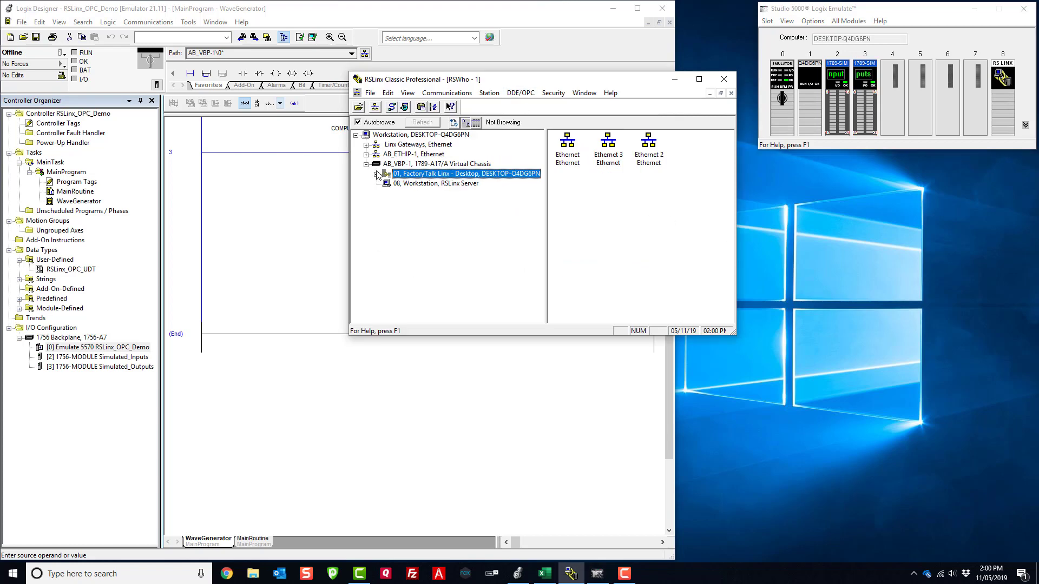
click(414, 164)
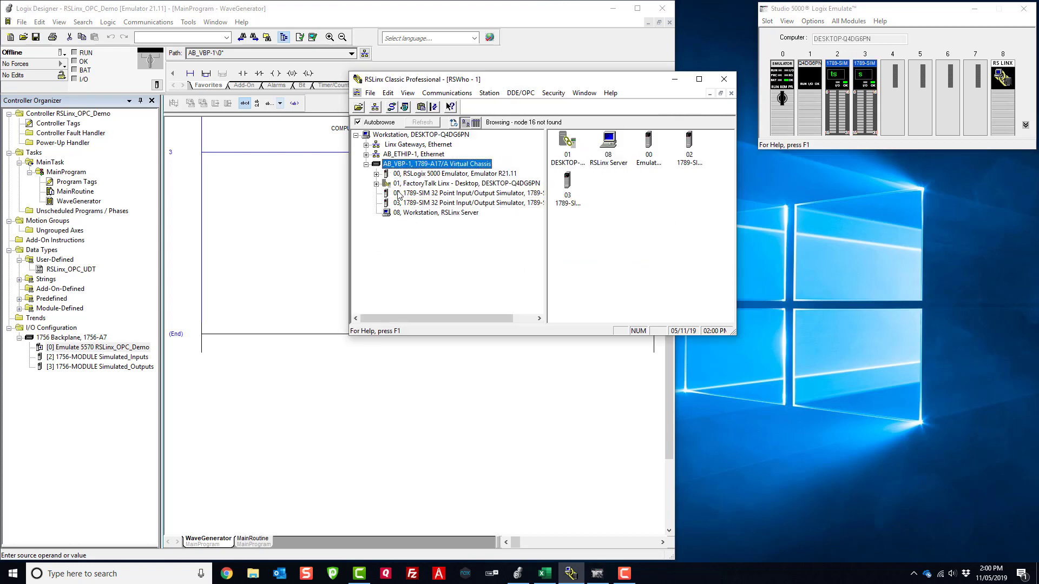
click(674, 82)
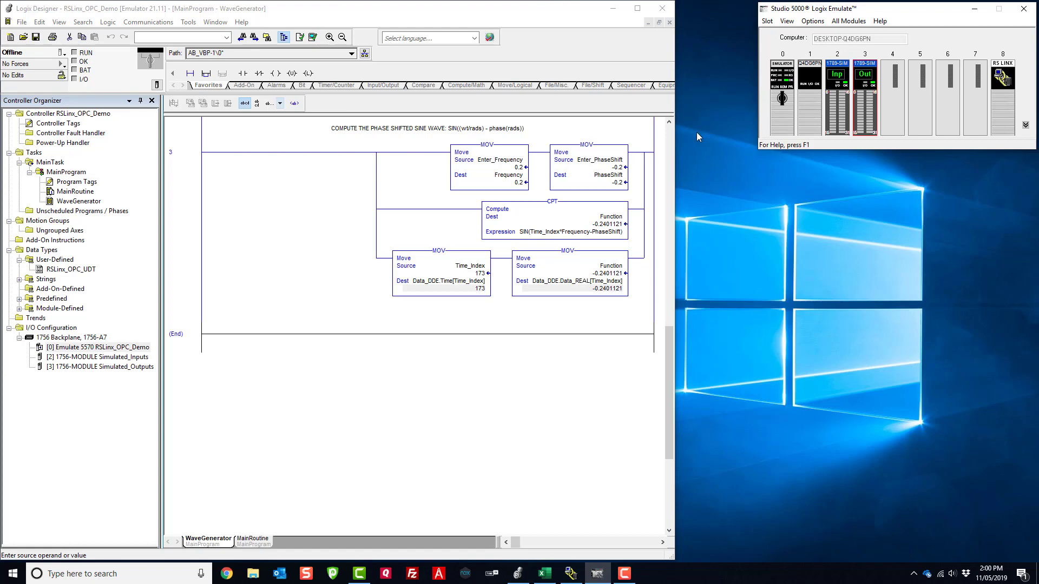
Download the RSLinx_OPC_Demo project to the RSLogix 5000 Emulator in slot 0 of the AB_VBP-1 chassis
click(364, 53)
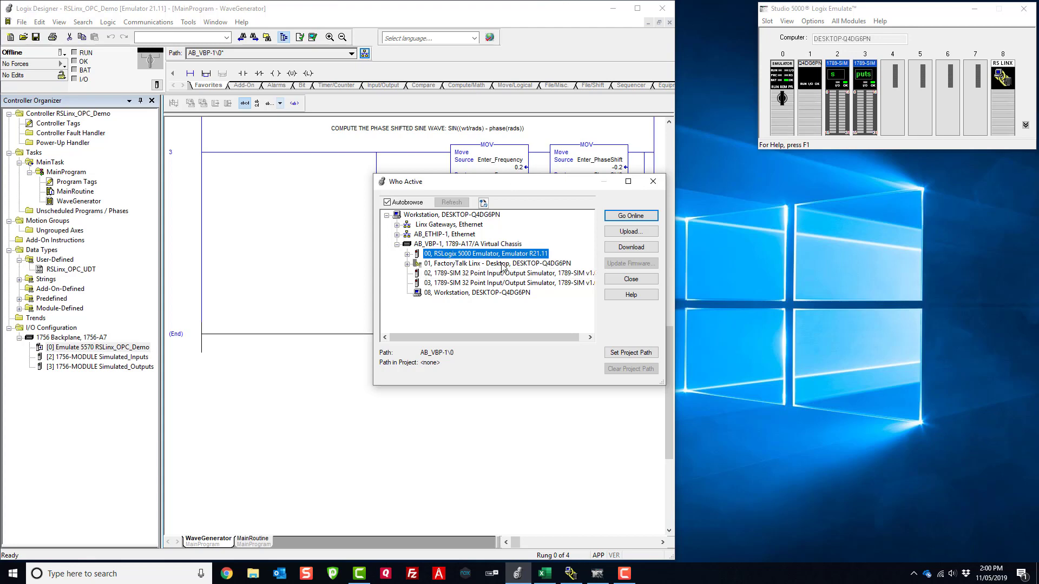
click(631, 246)
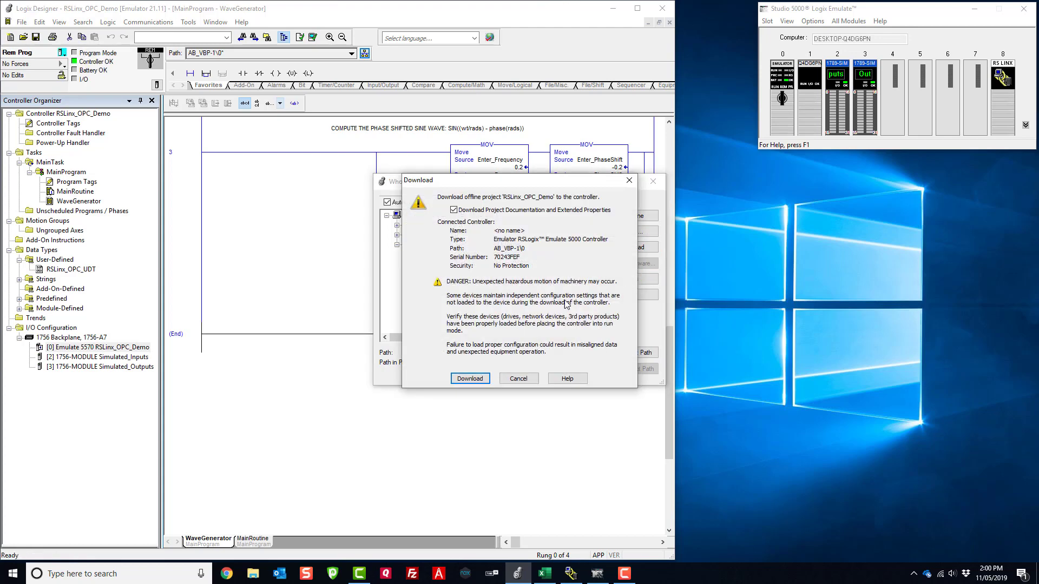
click(470, 378)
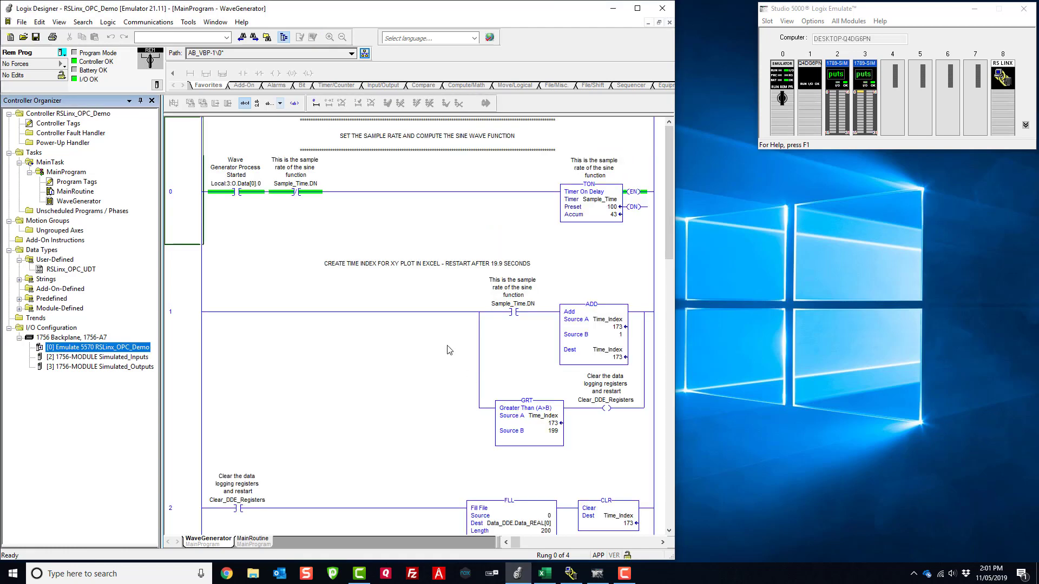
Switch the emulated controller to Run Mode and confirm the mode change
click(62, 52)
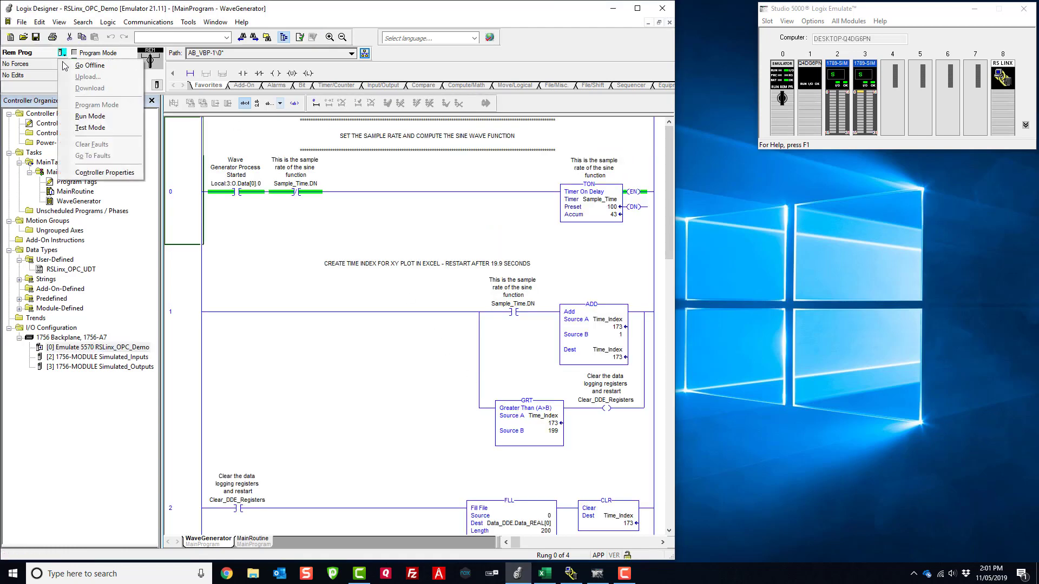
click(76, 116)
click(347, 317)
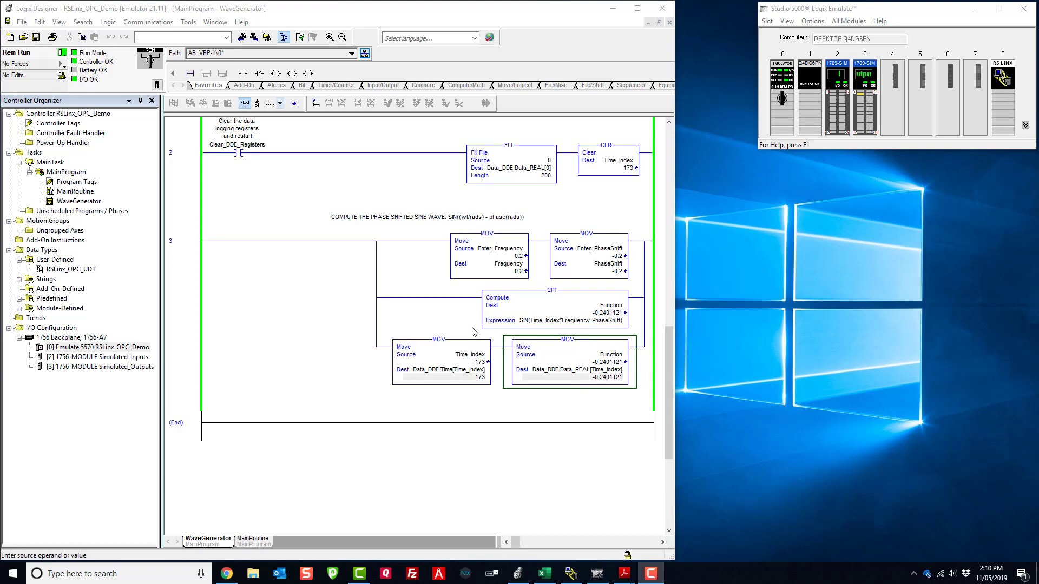
Examine rung 3 of WaveGenerator: the Enter_Frequency and Enter_PhaseShift sources, the CPT sine function result and the Time_Index move
click(515, 250)
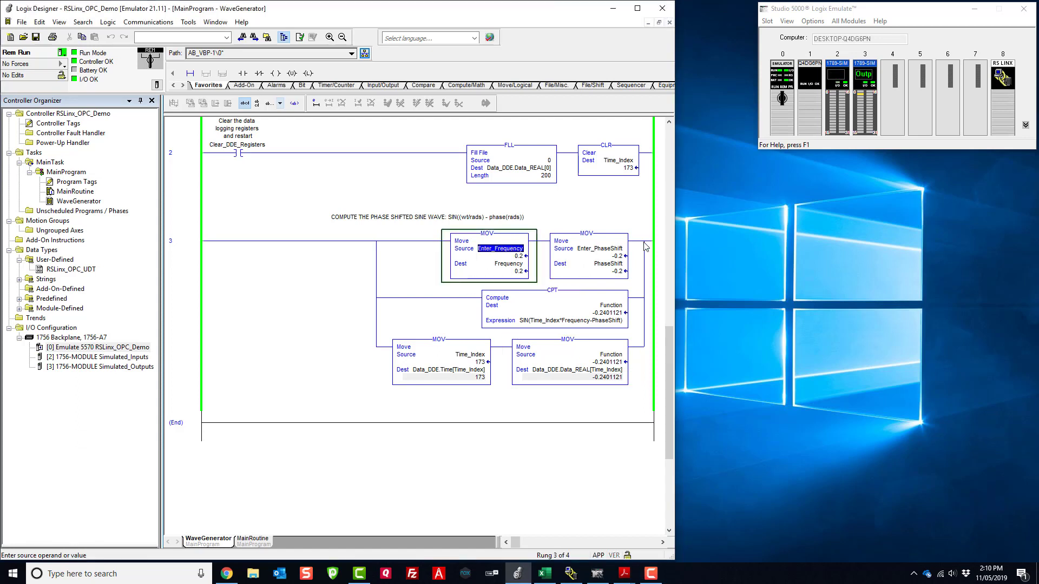
click(599, 250)
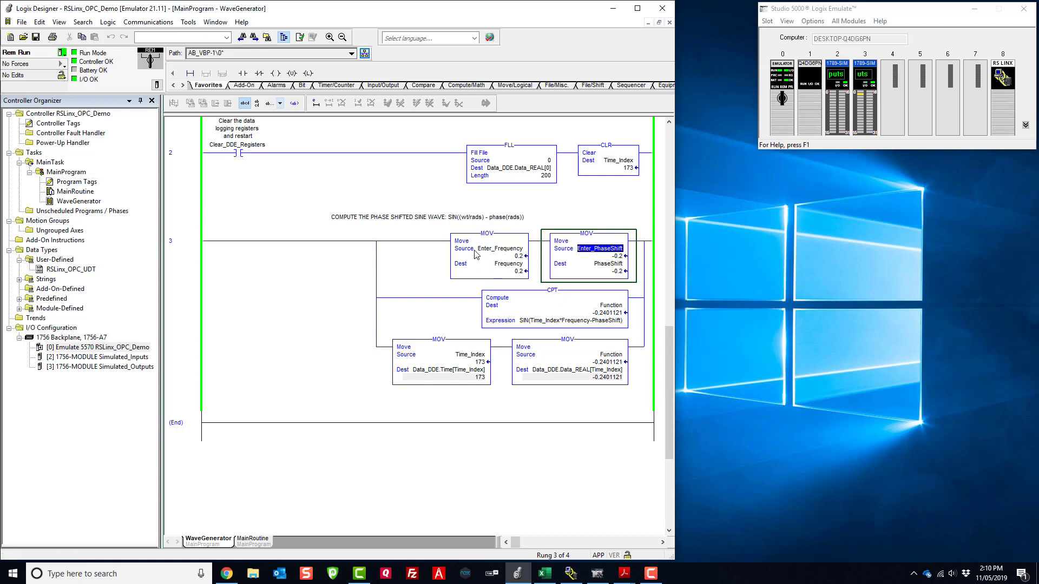
click(453, 224)
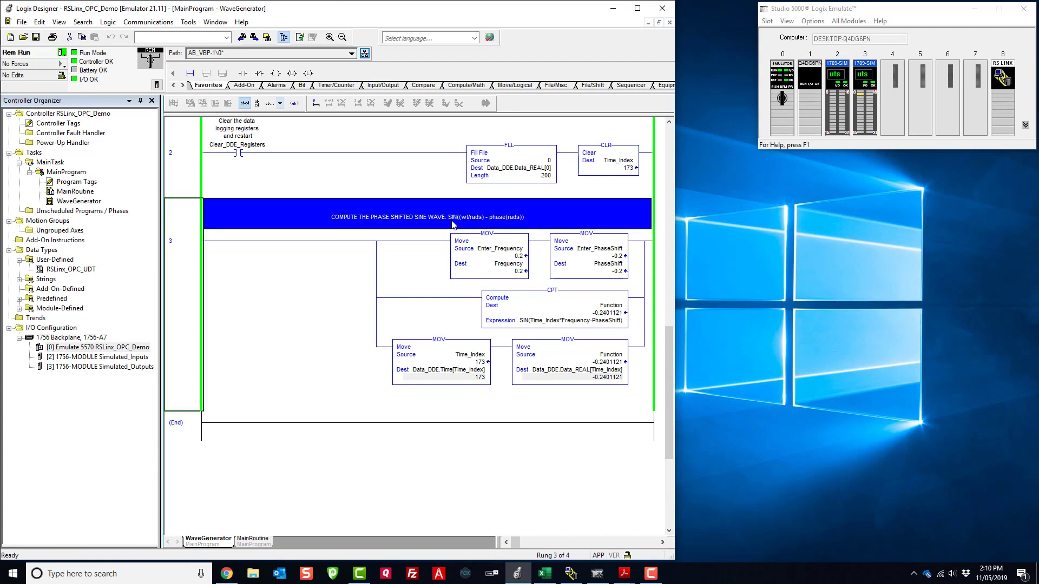
click(513, 248)
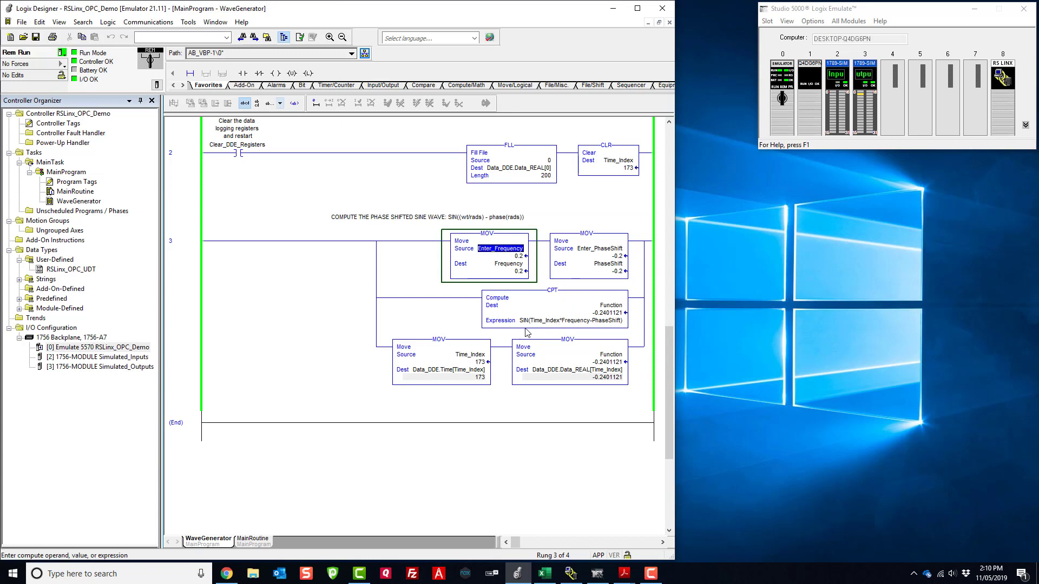
click(604, 314)
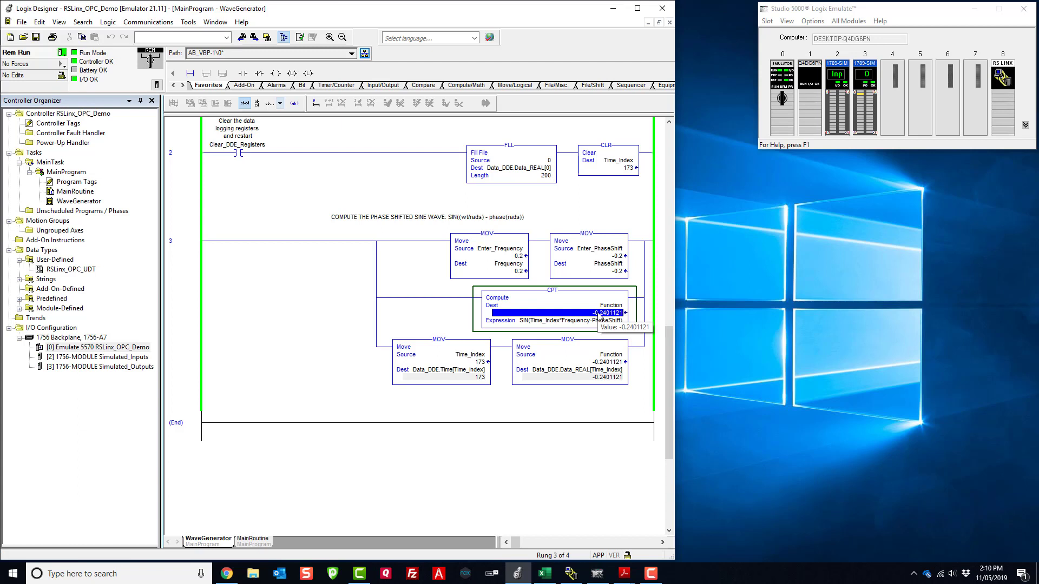
click(481, 362)
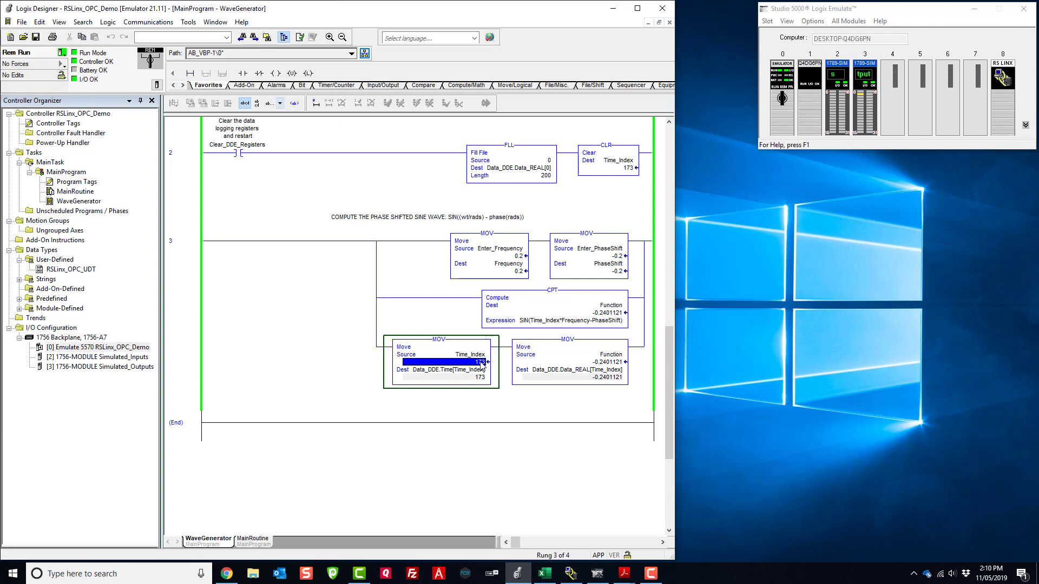
Compare the Data_DDE.Time and Data_DDE.Data_REAL destinations in rung 3 with the X axis and Y axis columns of RSLinxOPCDemo.xlsx in Excel
click(545, 572)
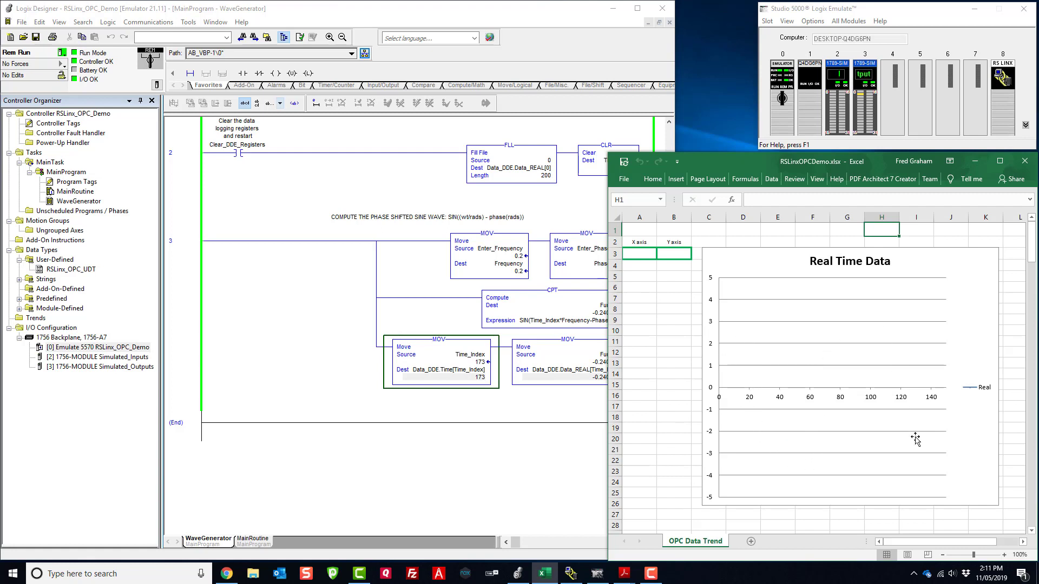
click(388, 293)
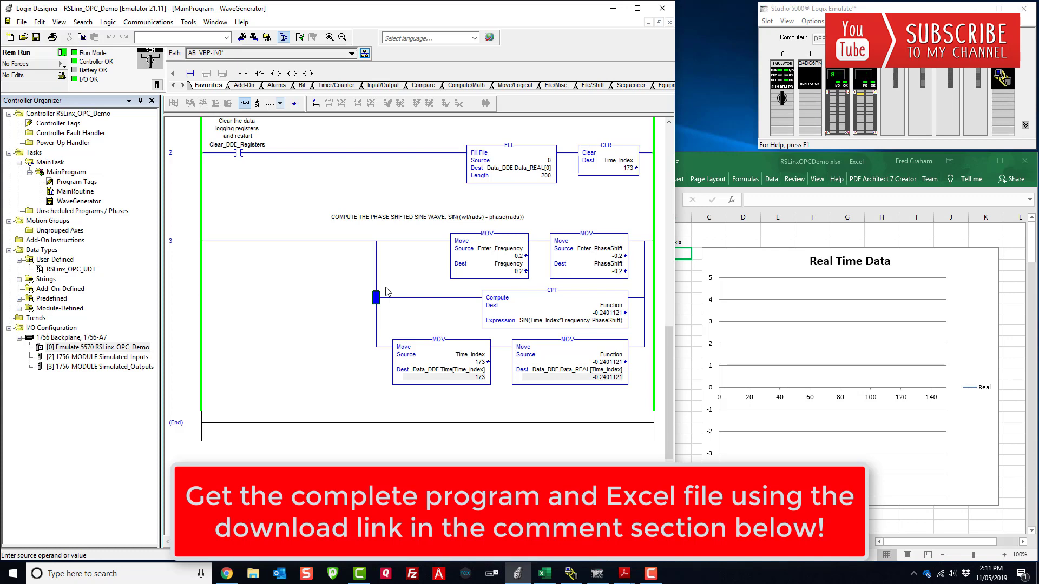
click(449, 370)
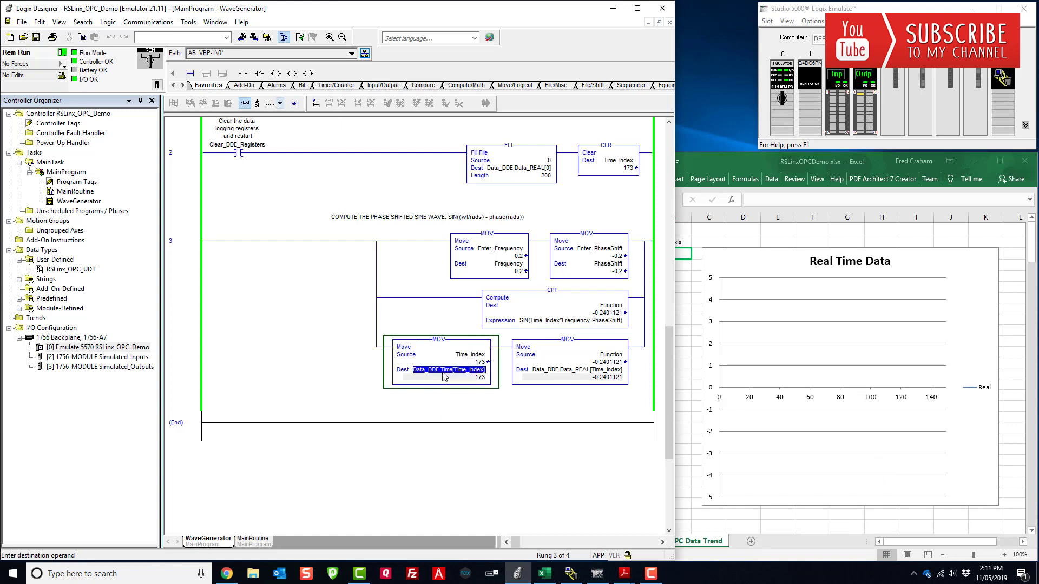
click(537, 370)
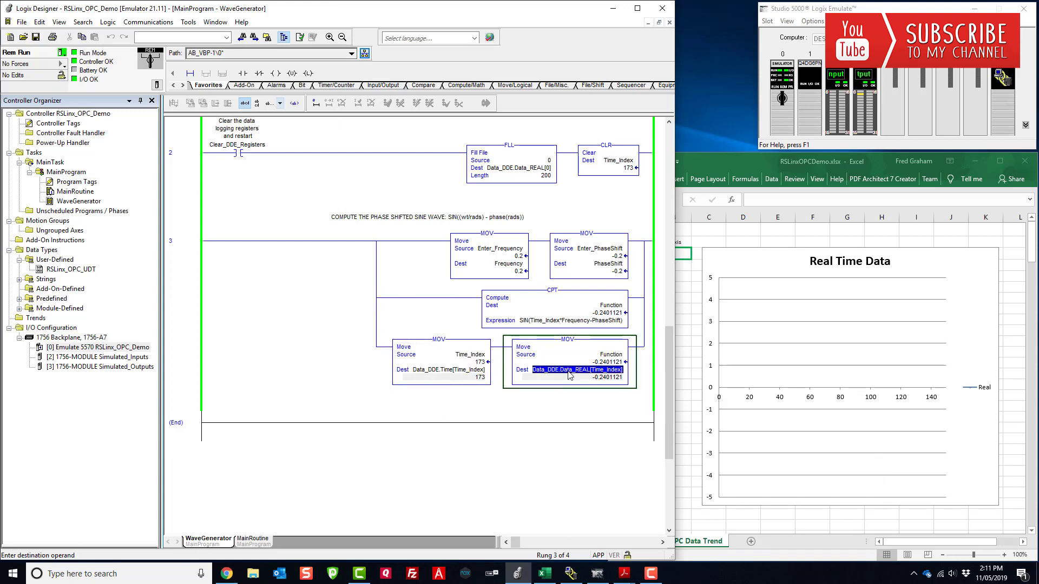
click(427, 373)
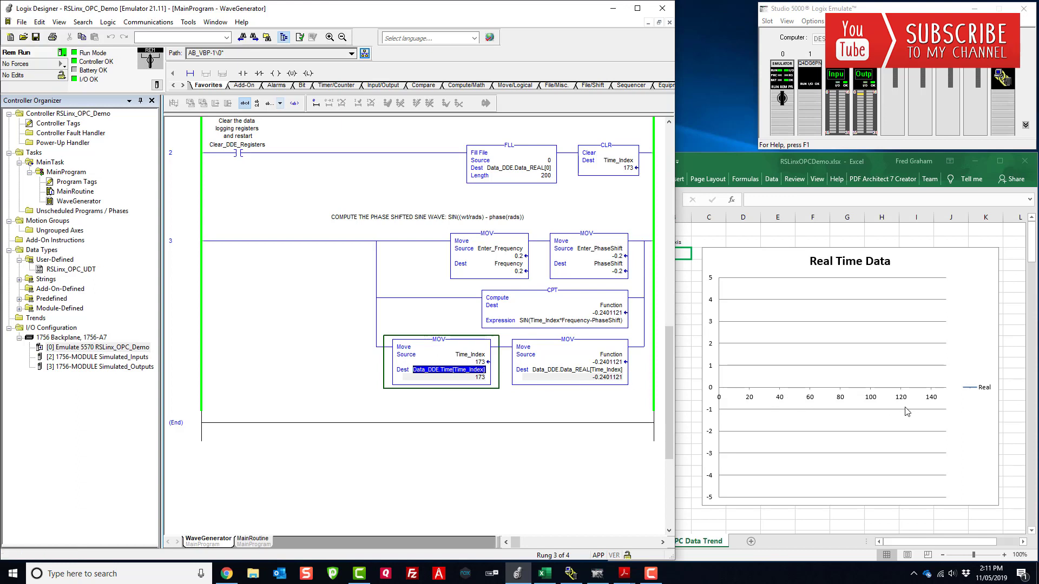
click(590, 370)
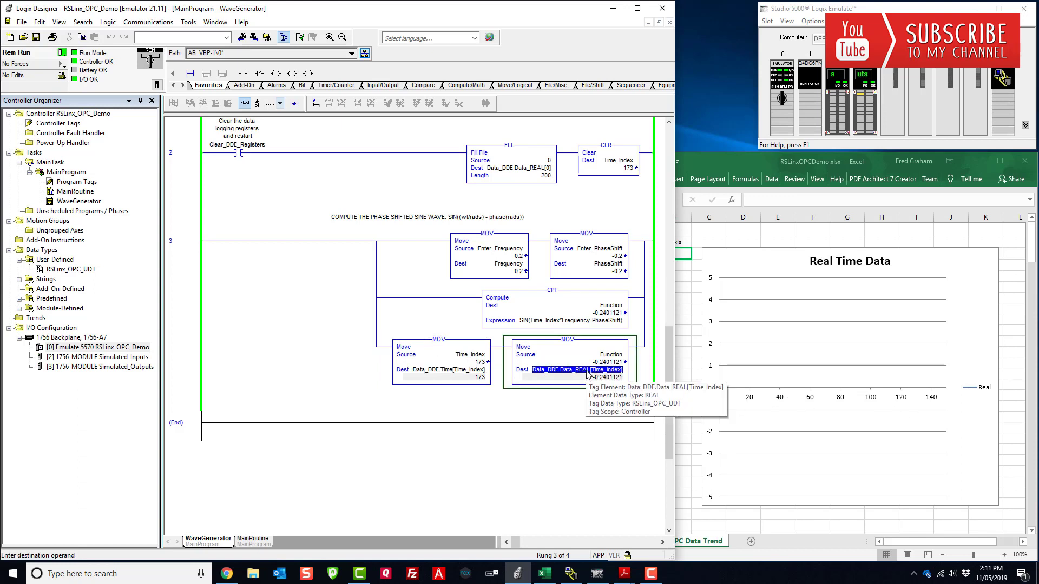
click(685, 254)
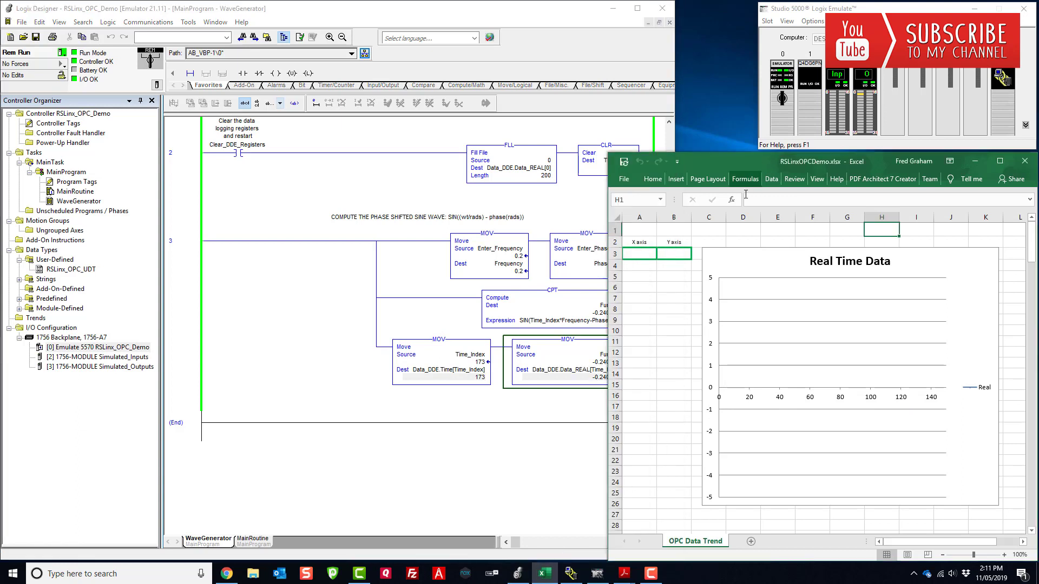
click(648, 252)
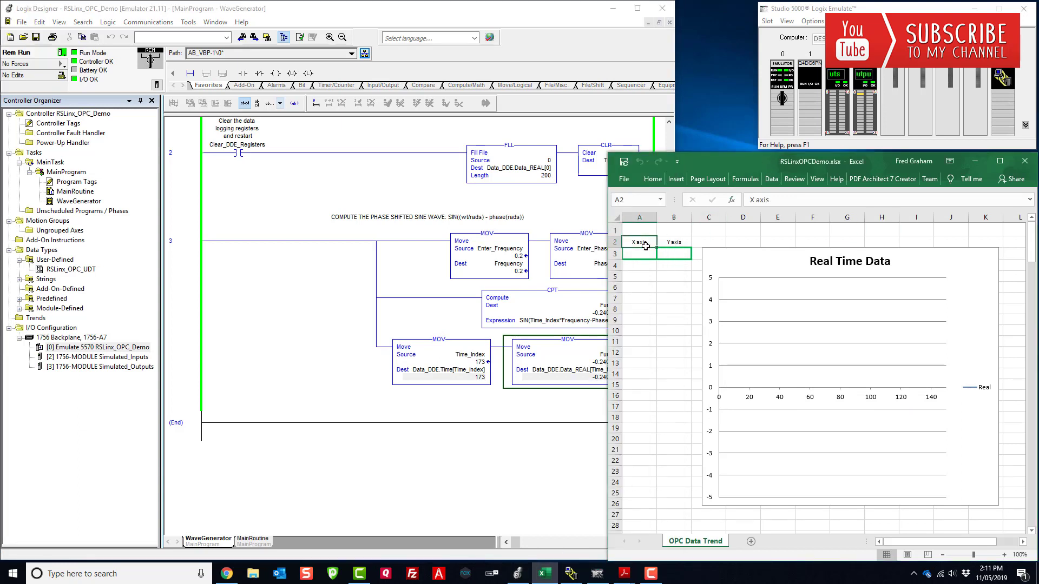
click(679, 254)
click(465, 370)
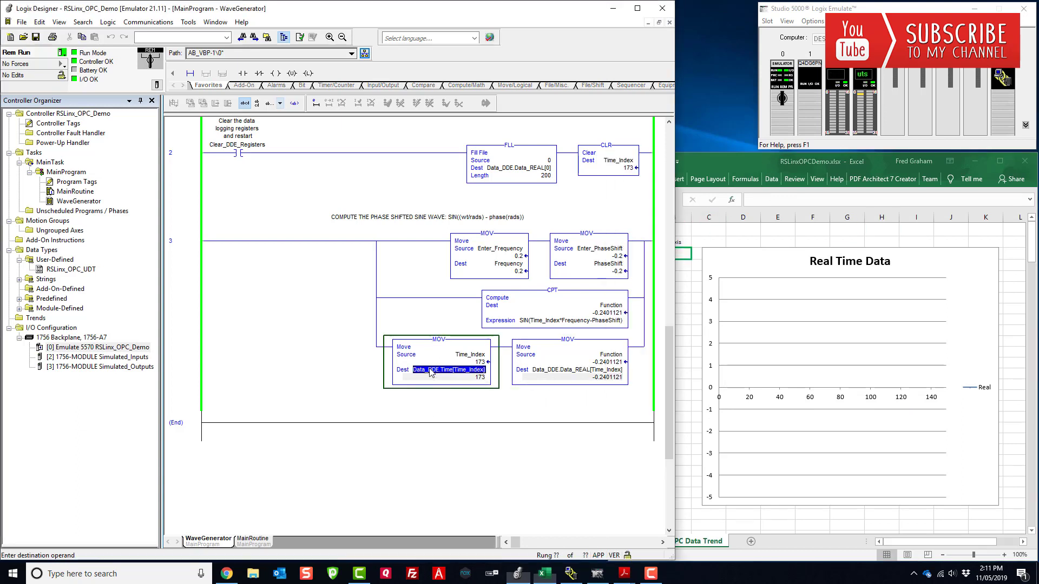
click(569, 372)
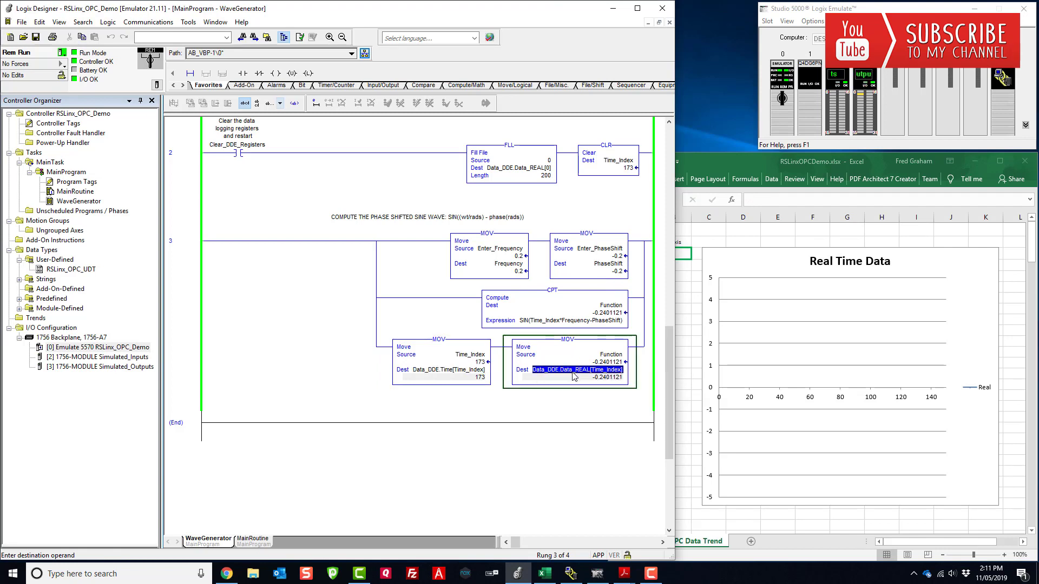
Relate the RSLinx_OPC_UDT user-defined data type to the Data_DDE.Time and Data_DDE.Data_REAL destinations in rung 3
click(64, 269)
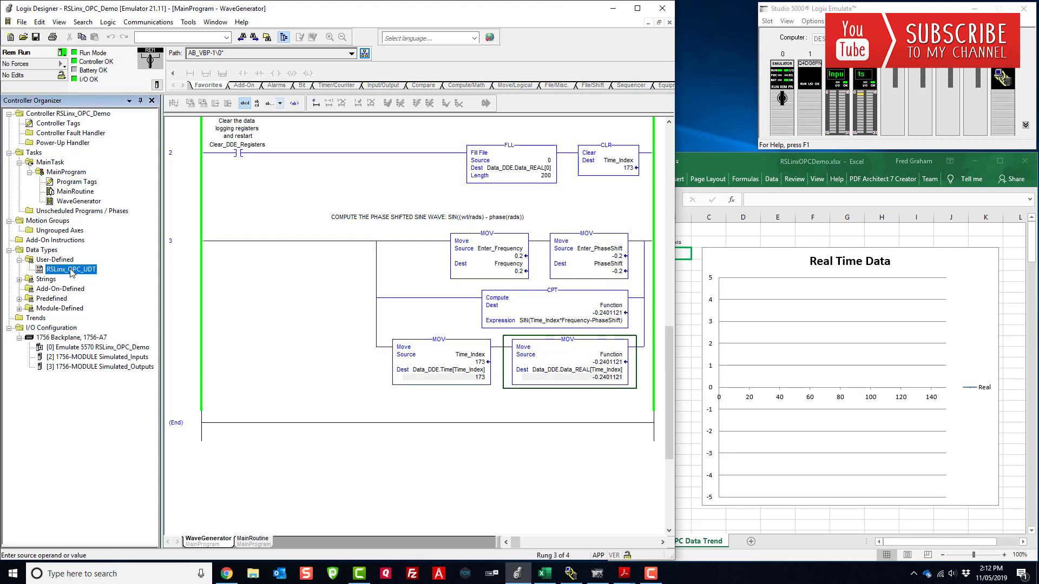
click(430, 373)
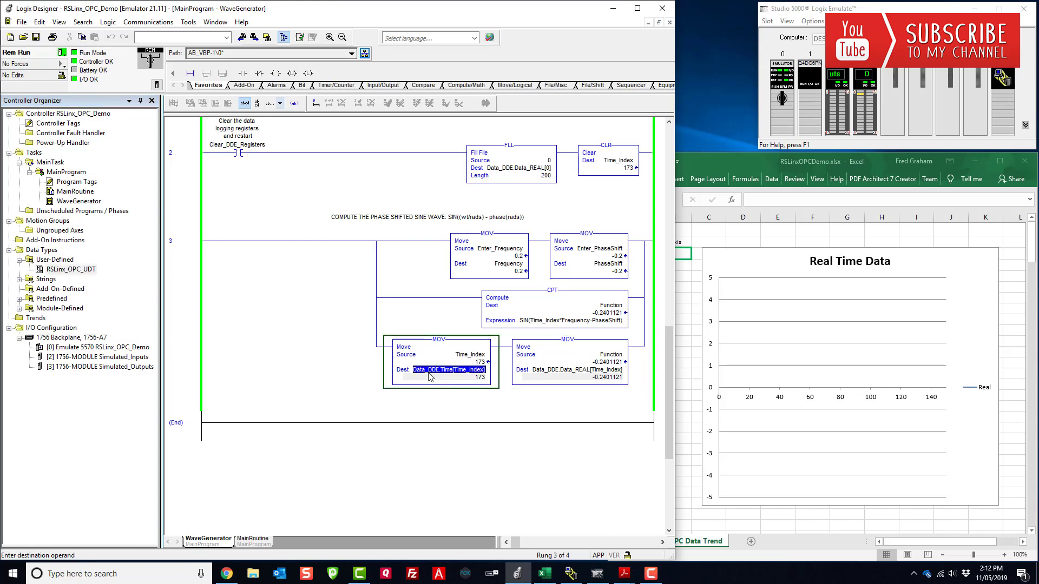
click(566, 372)
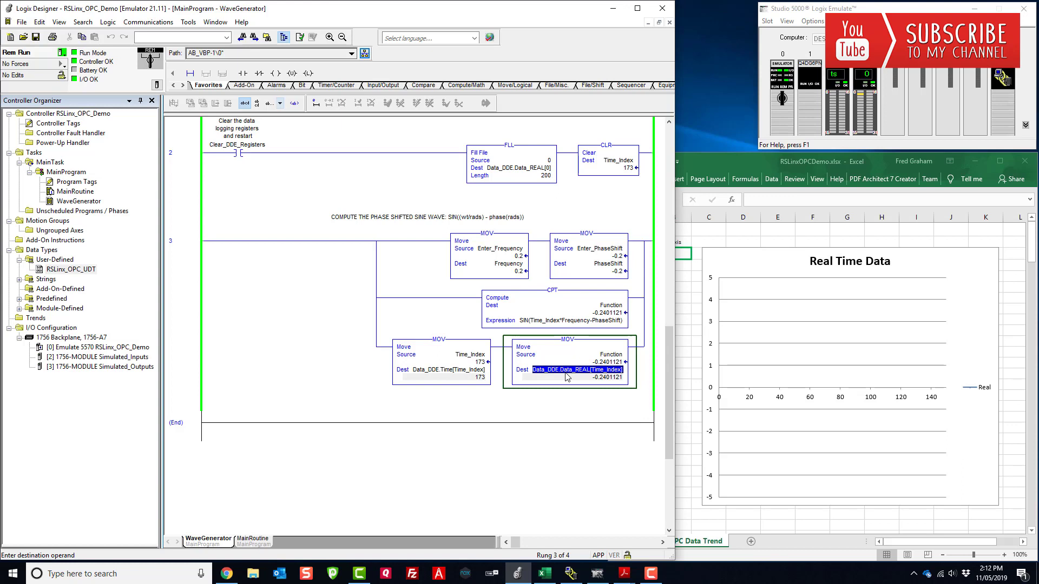
Minimize Excel and display the I/O data of the slot 2 simulator module just below the Logix Emulate chassis window
click(982, 161)
right_click(840, 106)
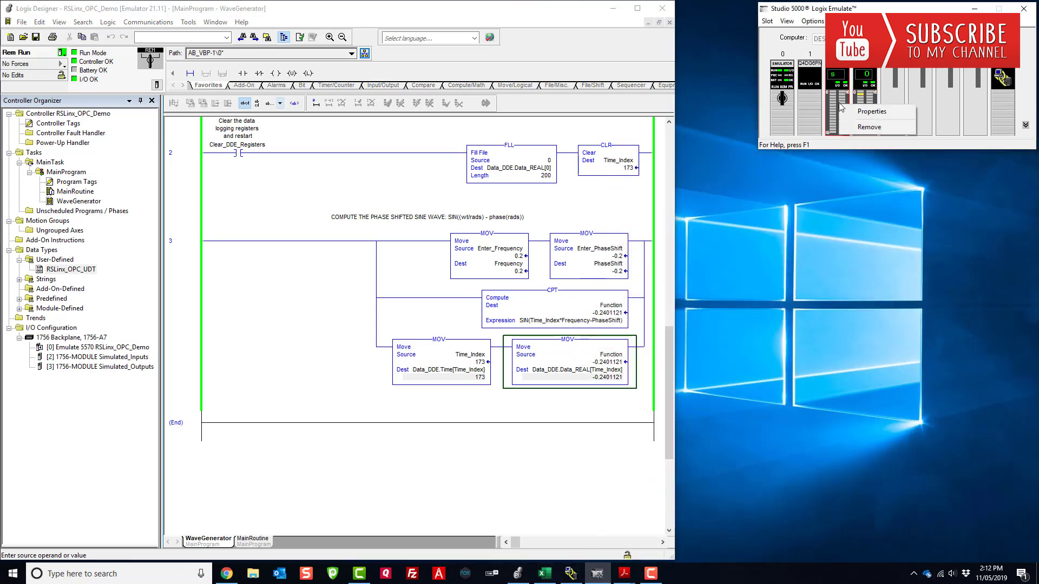
click(866, 111)
key(ctrl+Tab)
drag(878, 24, 882, 169)
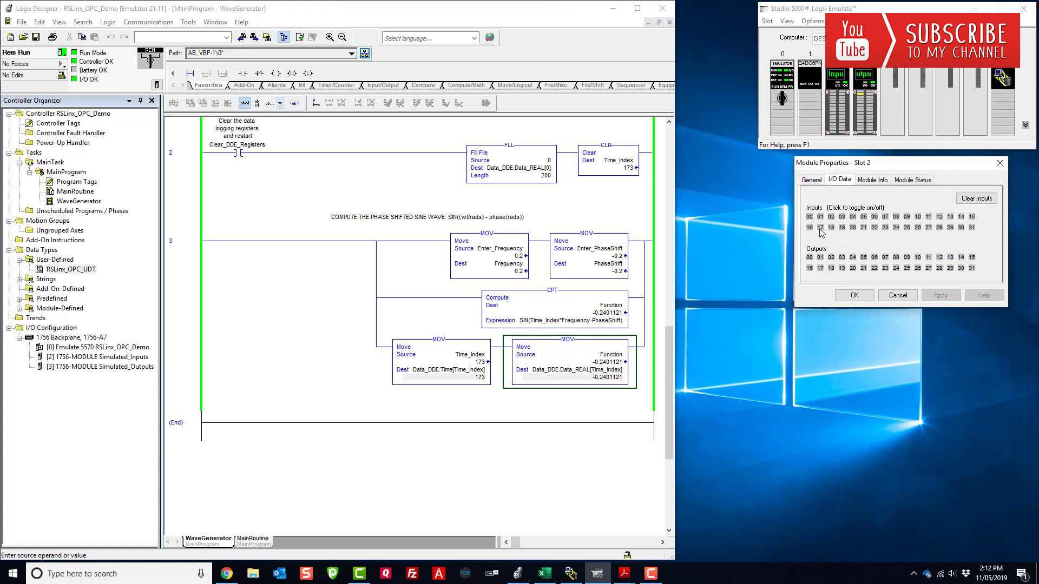
Display the I/O data of the slot 3 simulator module and place its window beneath the slot 2 one
right_click(867, 114)
click(881, 121)
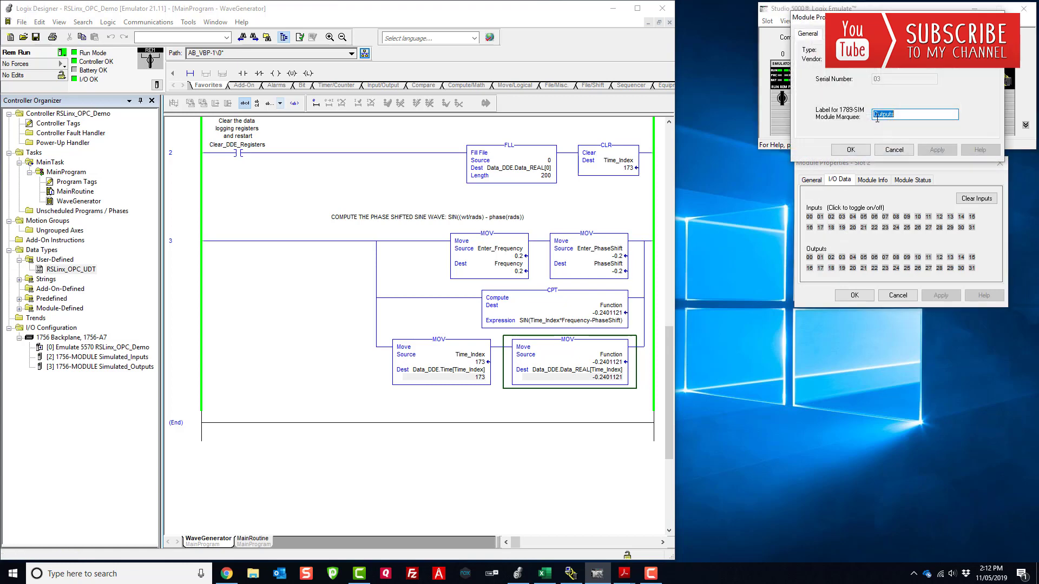
key(ctrl+Tab)
drag(869, 19, 877, 327)
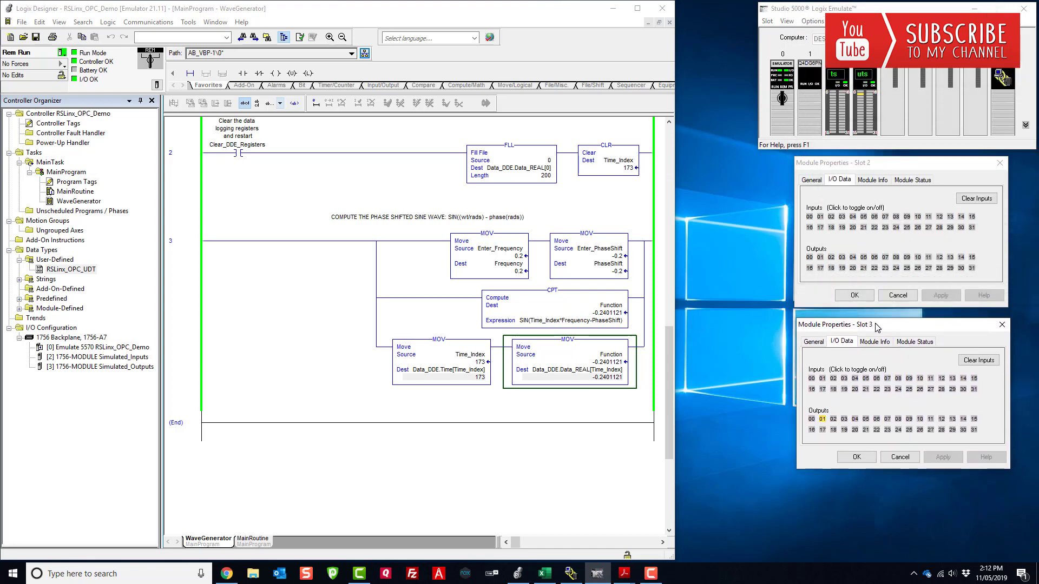
Open MainRoutine and start the wave generator by turning on slot 2 input 01 for the Stop PB and input 00 for the Start PB
double_click(60, 194)
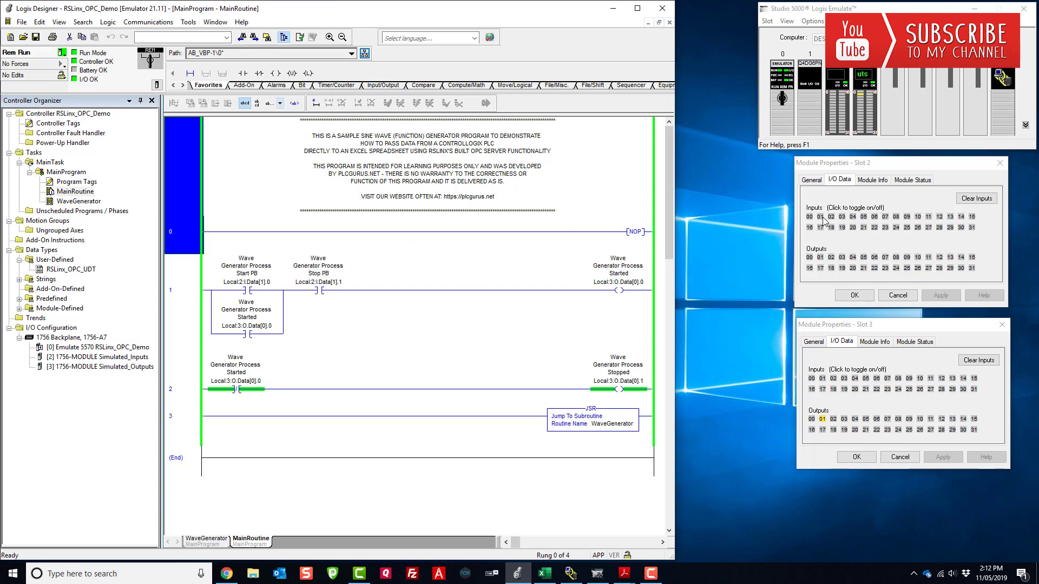
click(321, 282)
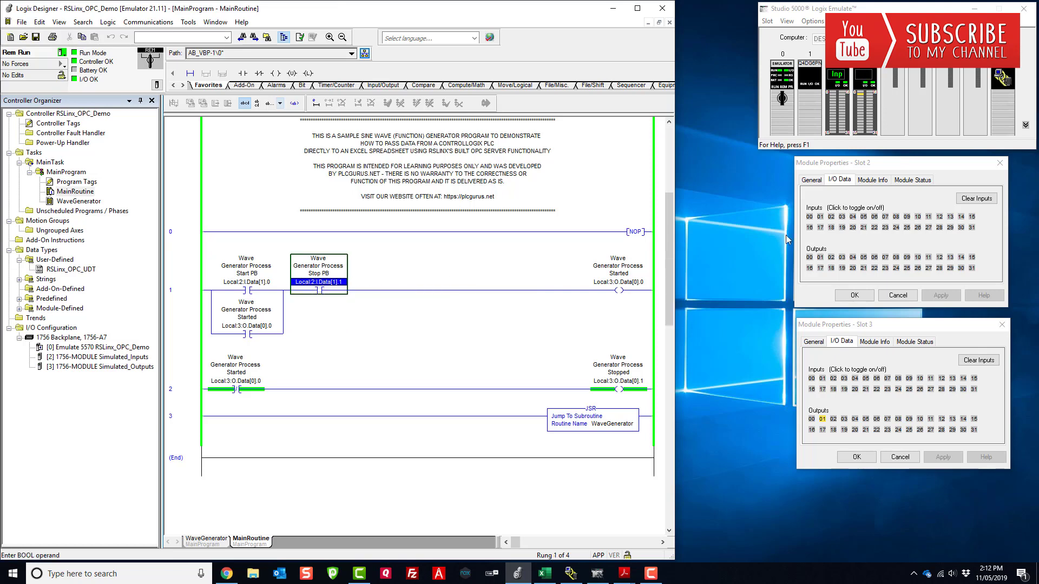
click(820, 217)
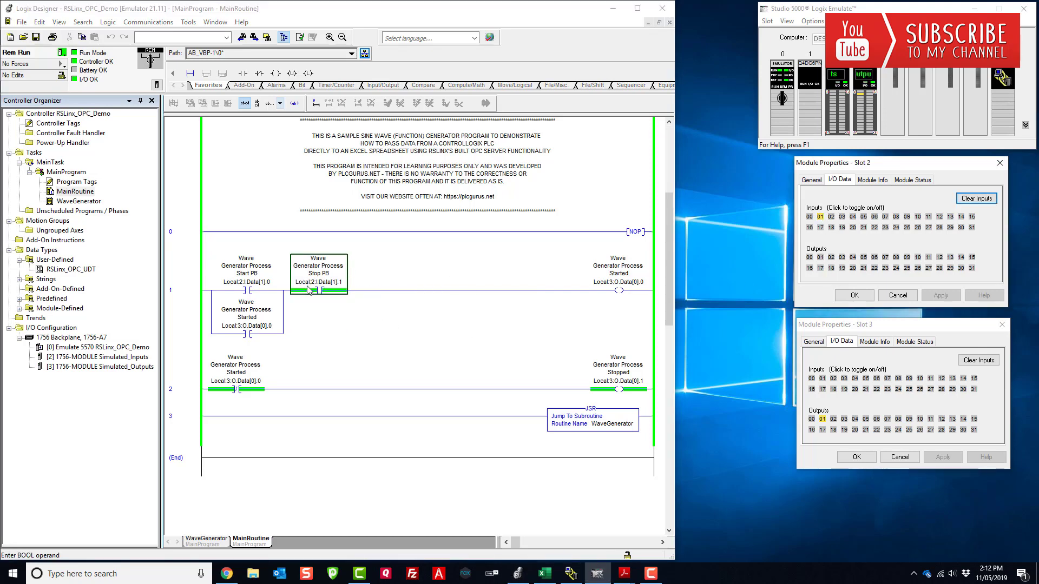
click(326, 283)
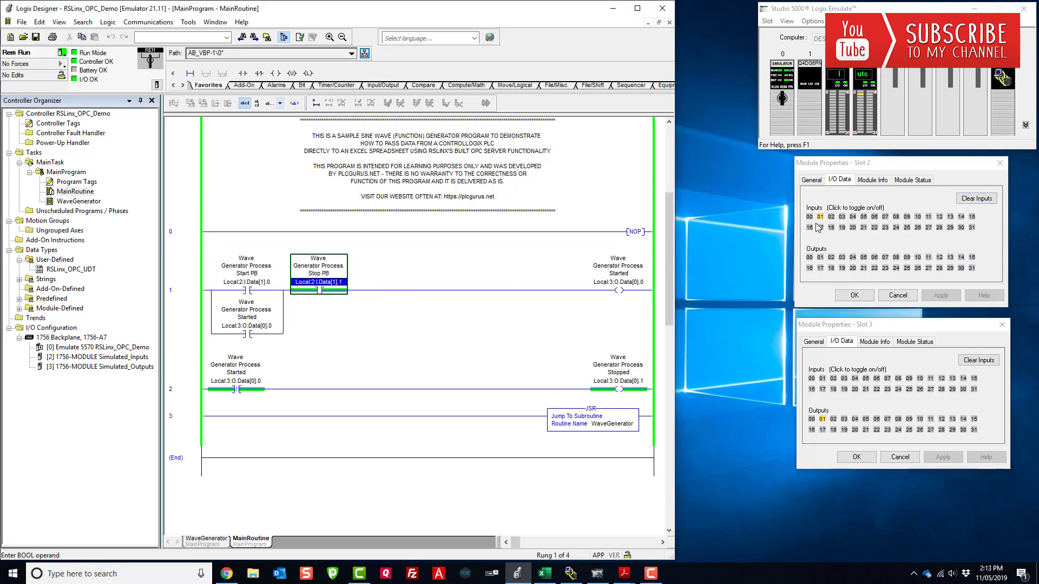
click(265, 282)
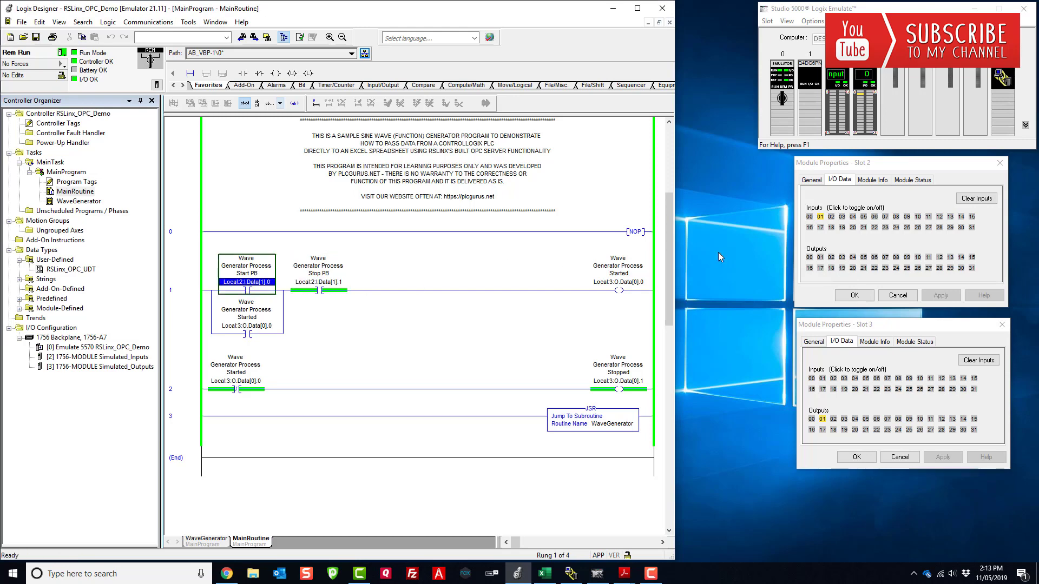
click(810, 217)
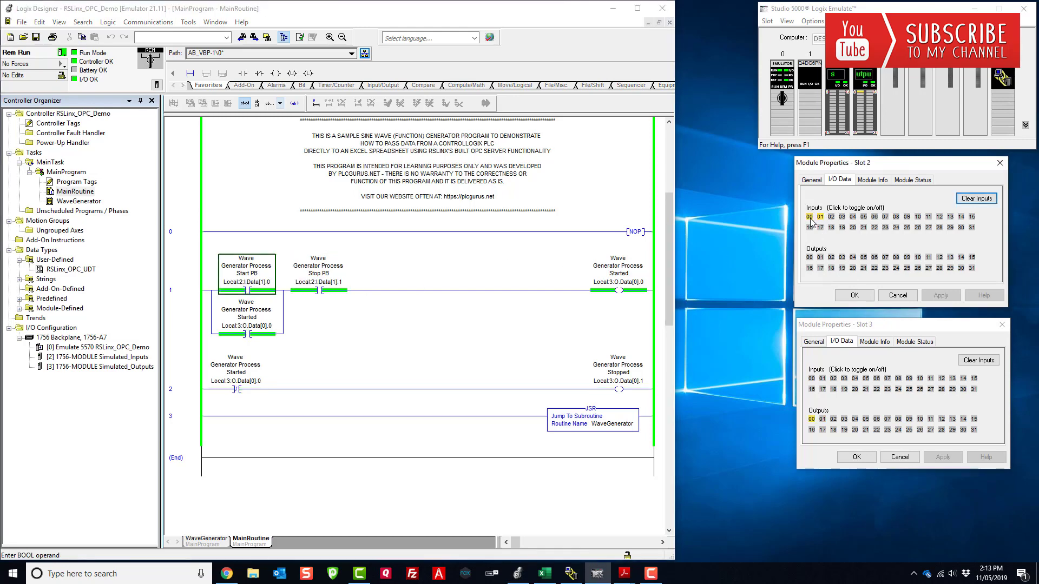
Open the WaveGenerator routine and check the Enter_Frequency and Enter_PhaseShift values on rung 3 while the program runs
double_click(89, 202)
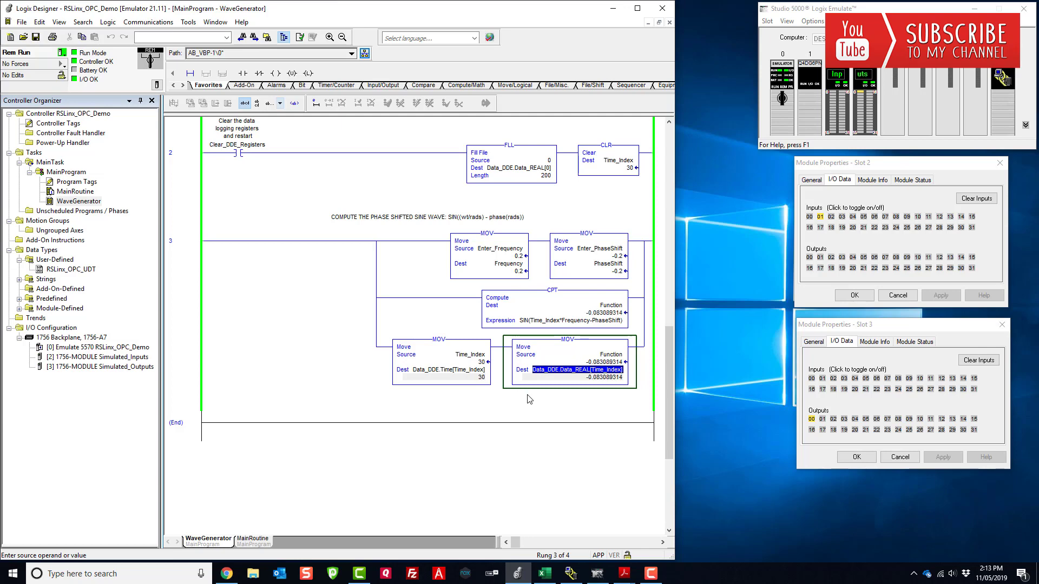
click(517, 257)
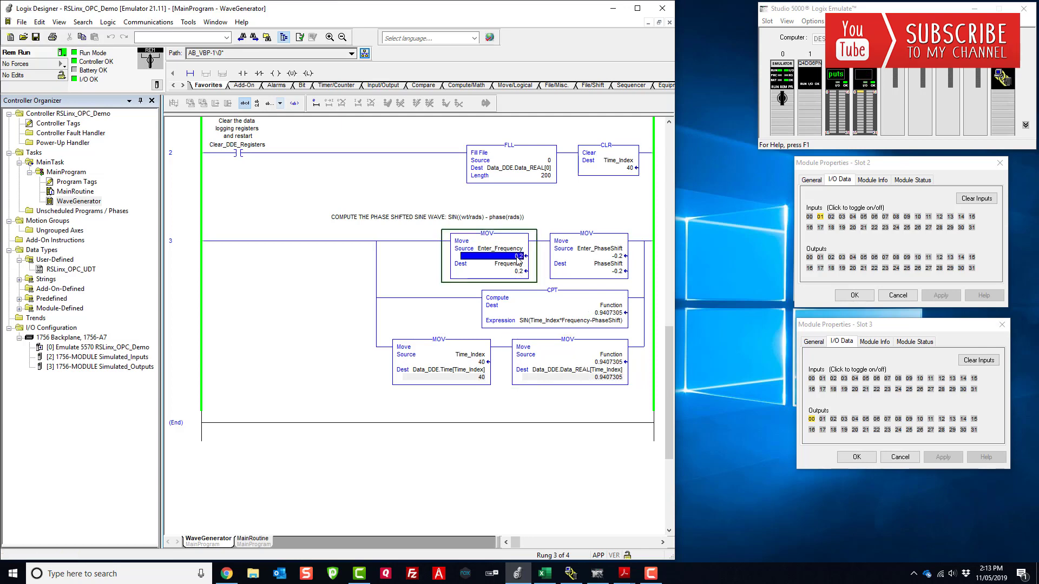
click(615, 257)
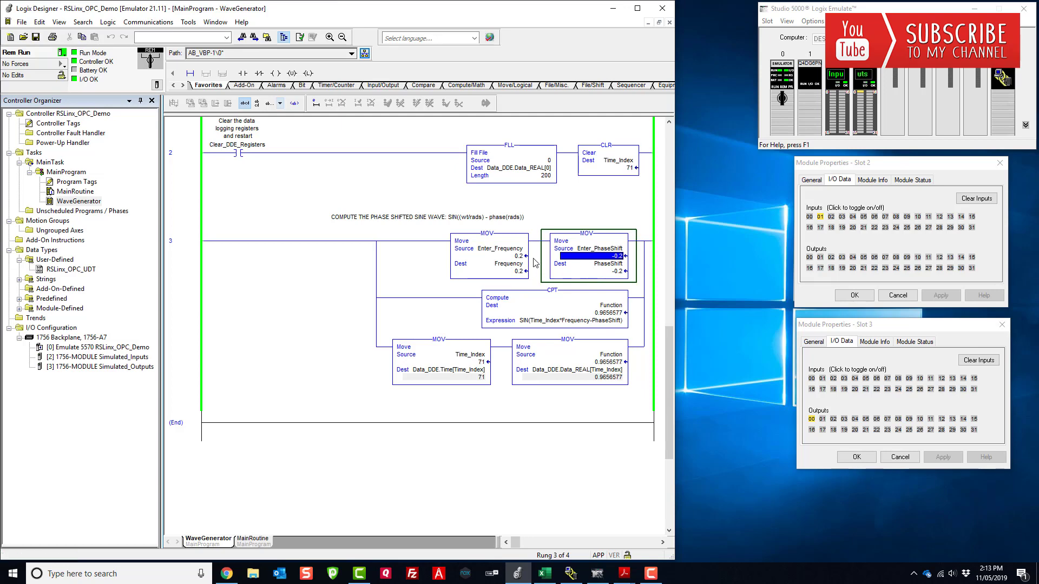
mouse_move(598, 267)
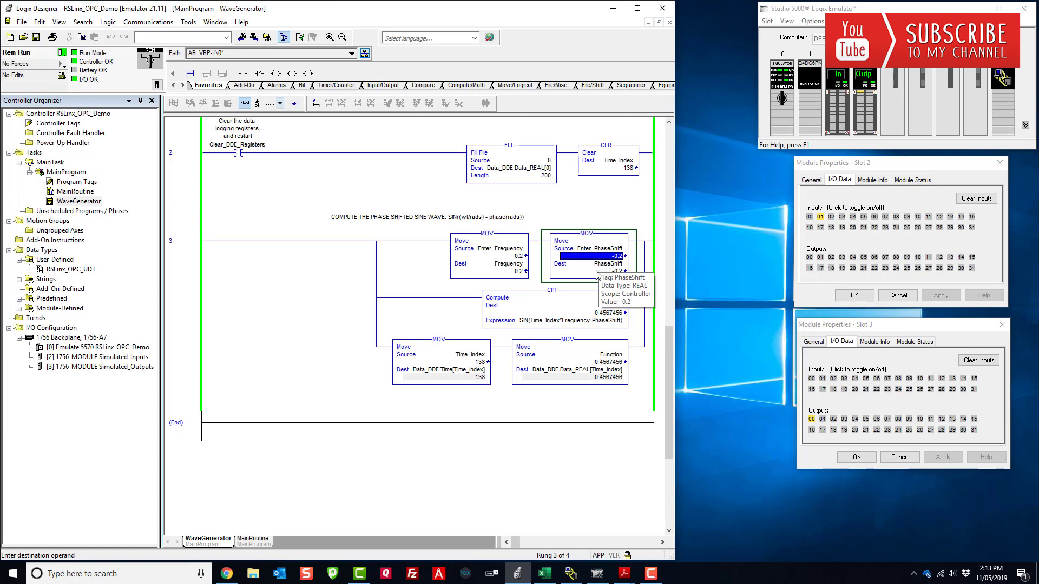
Switch to RSLinx Classic and set the RSLogix 5000 Emulator in slot 00 as the data source of the RSLinx_OPC_Demo DDE/OPC topic
mouse_move(572, 576)
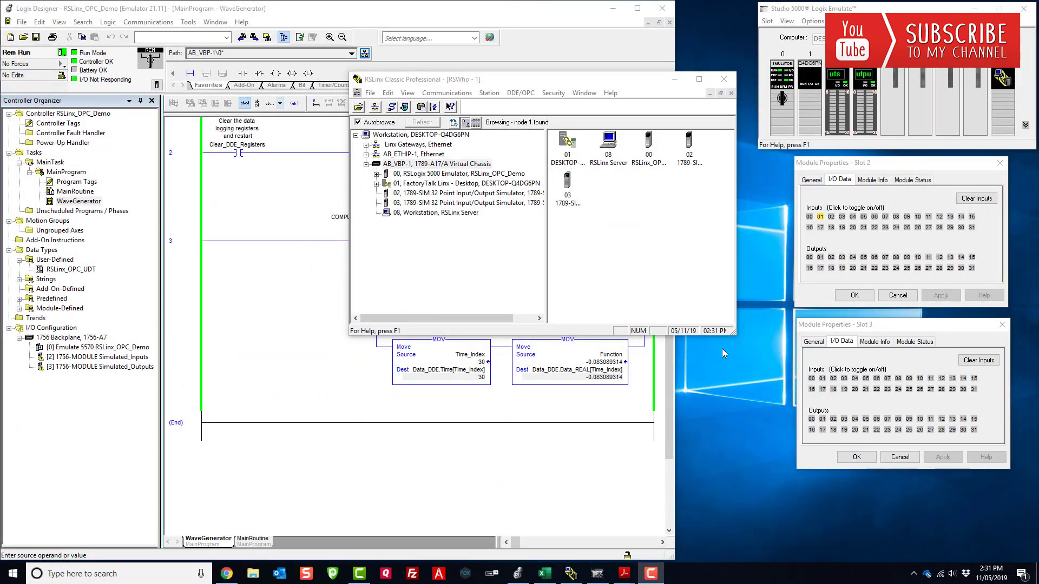
click(520, 96)
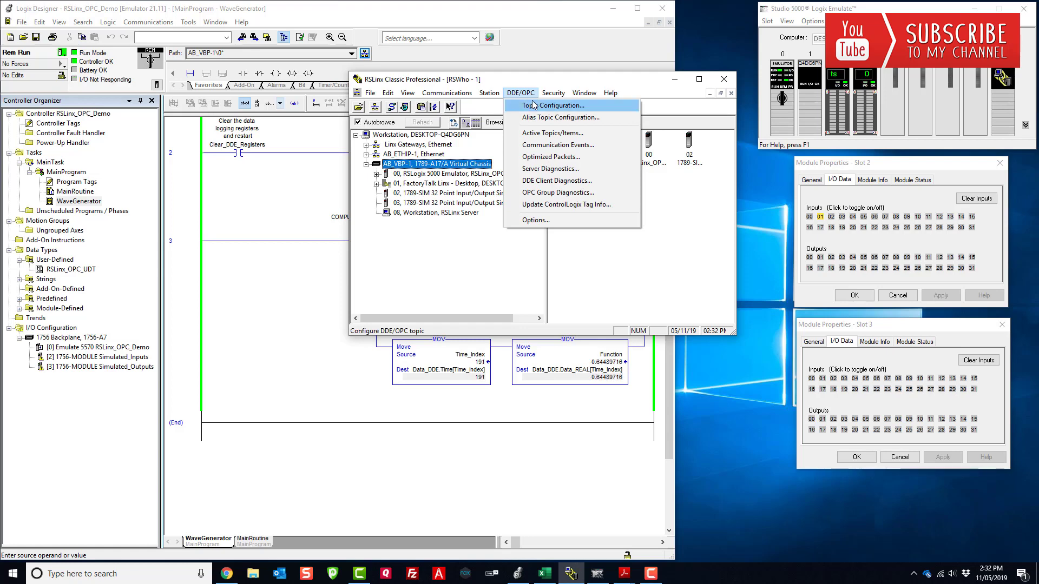
click(533, 105)
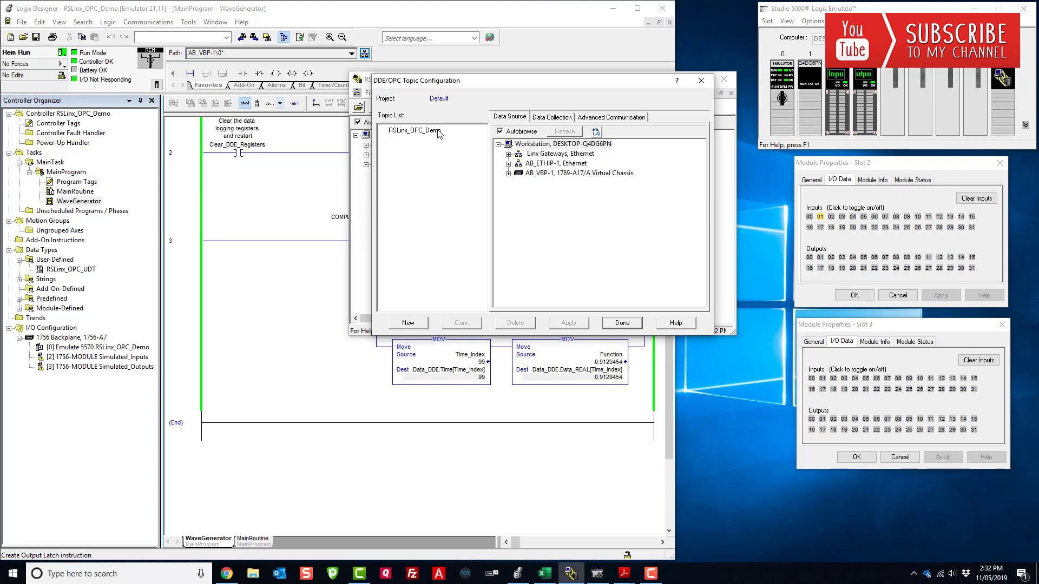
click(417, 134)
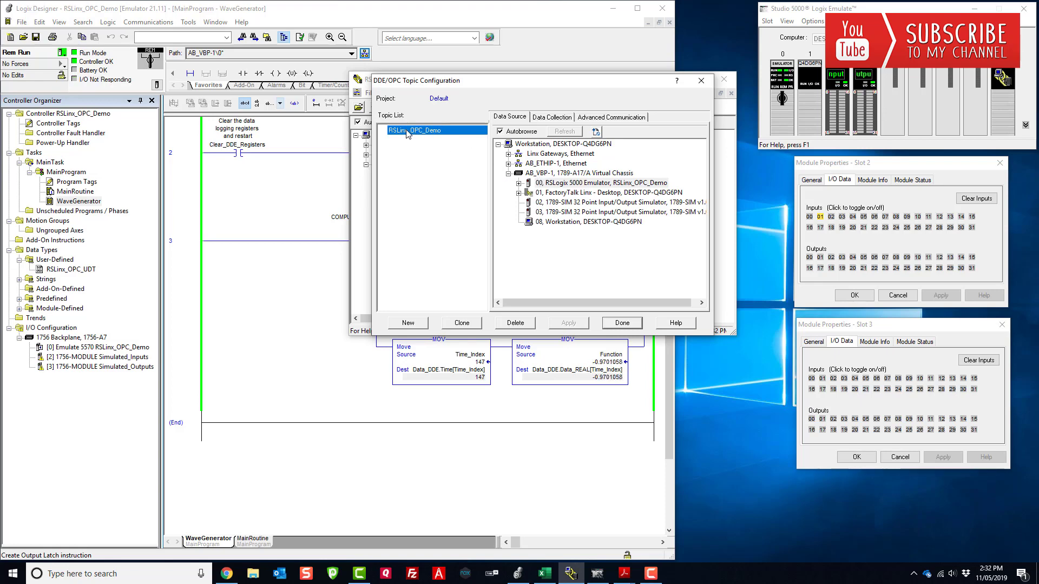
click(563, 185)
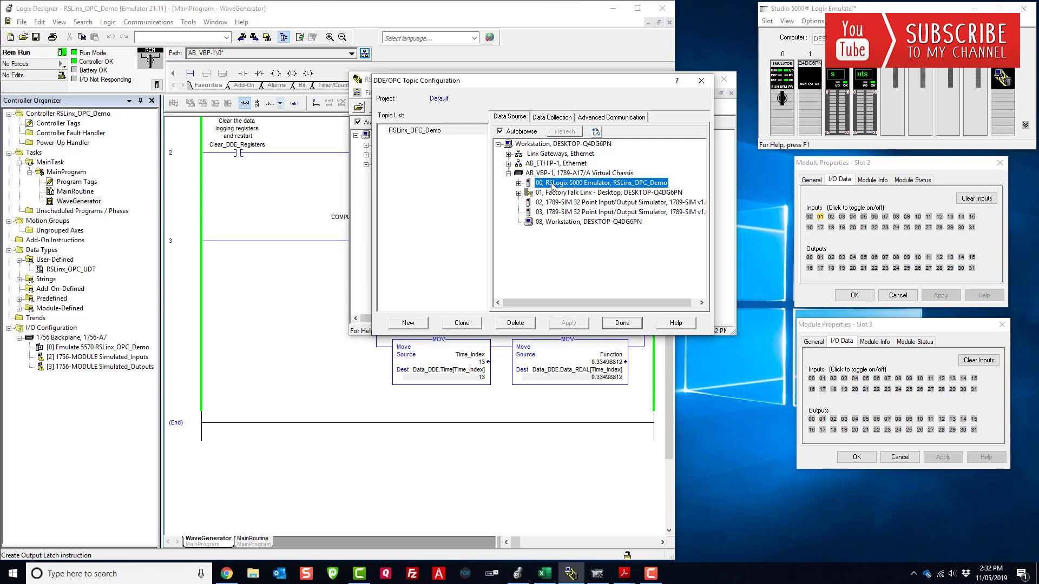
click(622, 323)
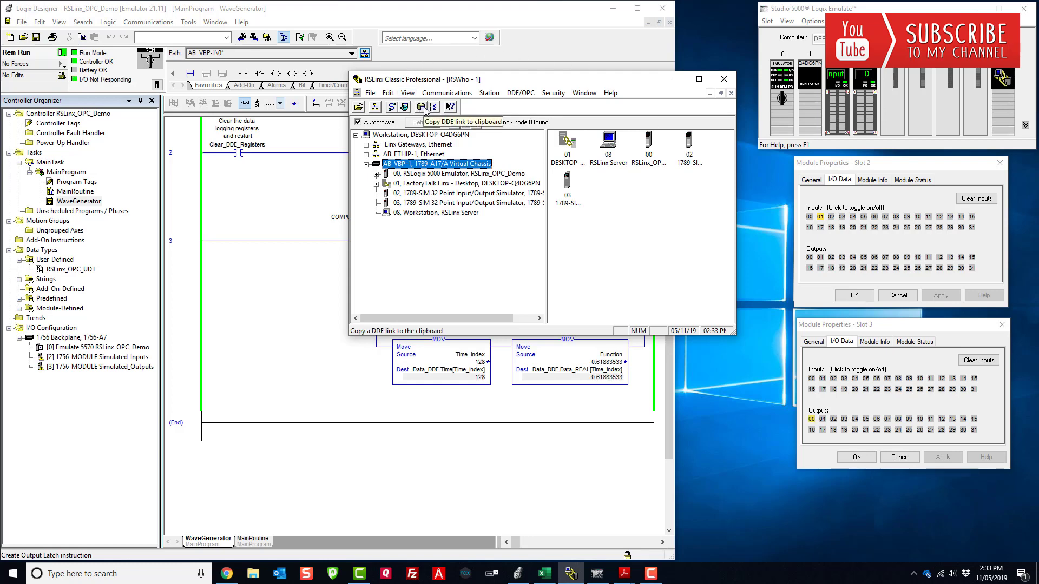
Copy a DDE/OPC link to the online tag Data_DDE.Time[0] of the RSLinx_OPC_Demo topic with a block size of 120
click(426, 108)
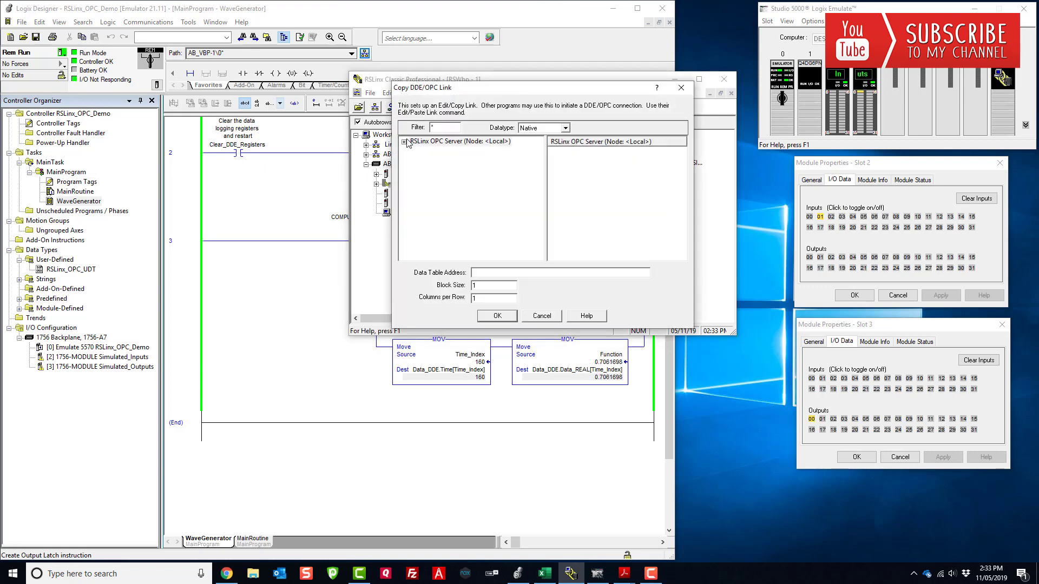
double_click(411, 142)
click(414, 152)
click(425, 171)
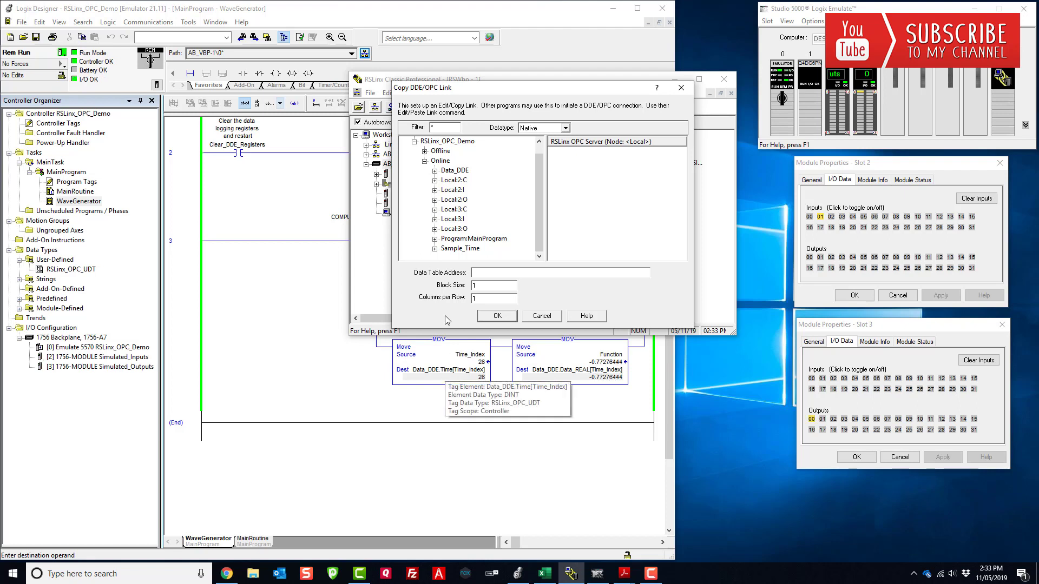
click(434, 170)
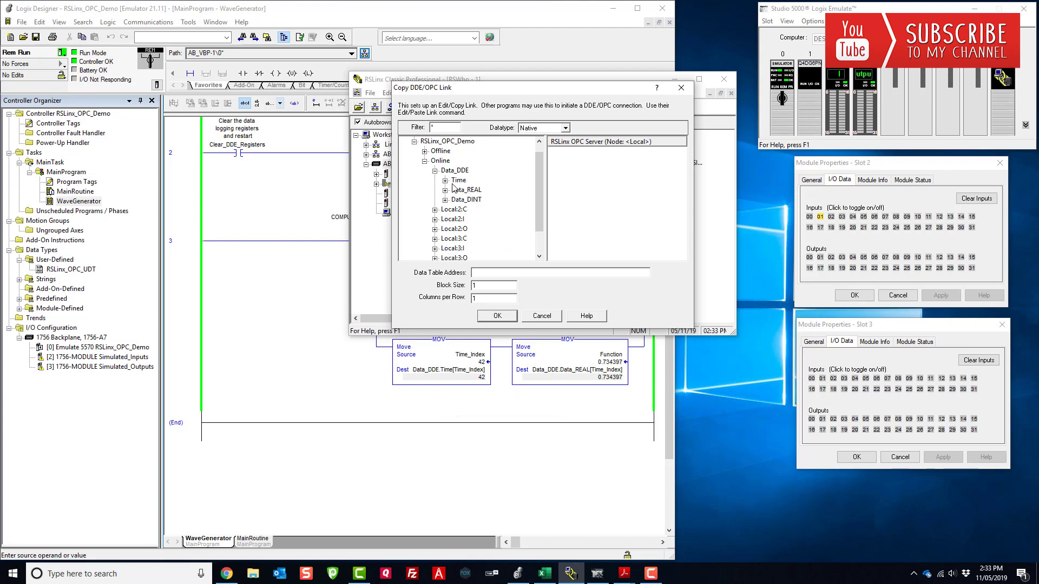
click(457, 180)
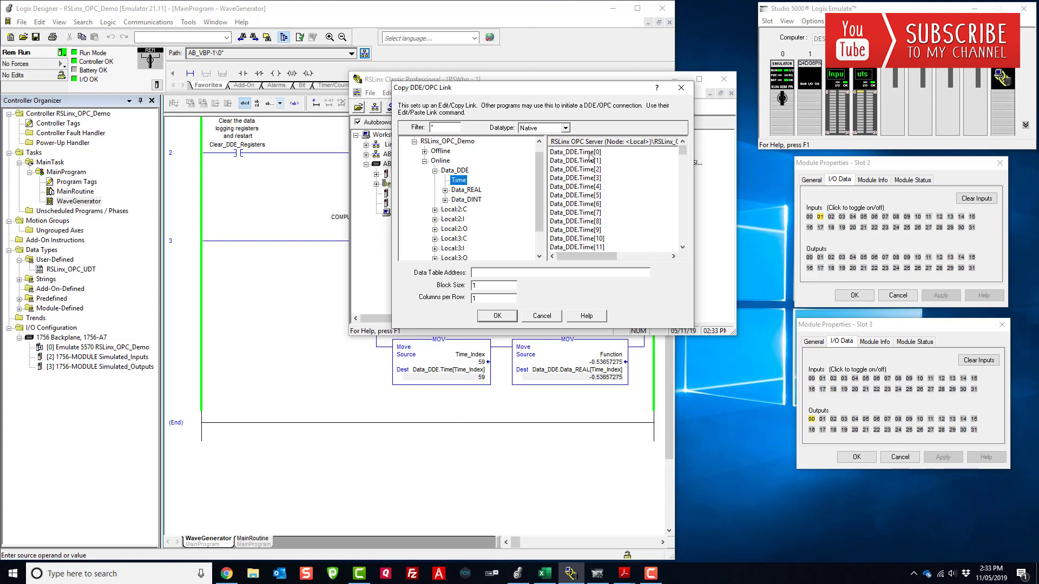
click(593, 153)
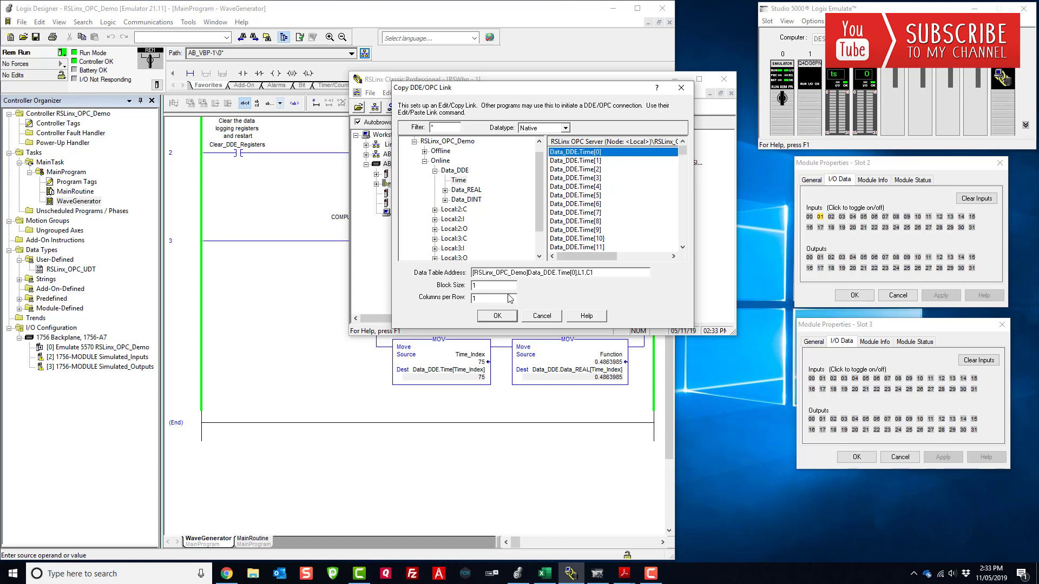
click(490, 286)
text(20)
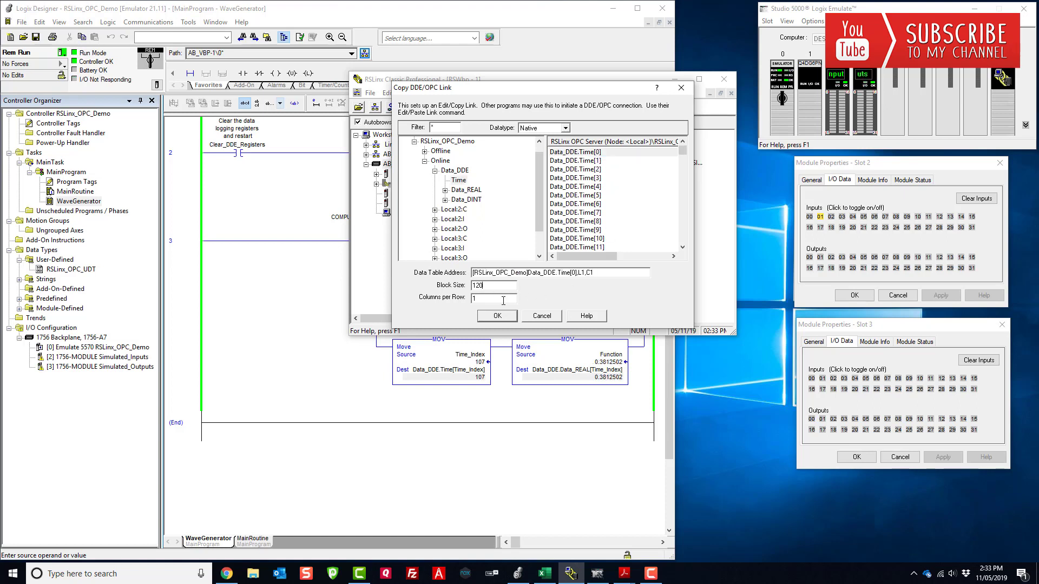
click(506, 318)
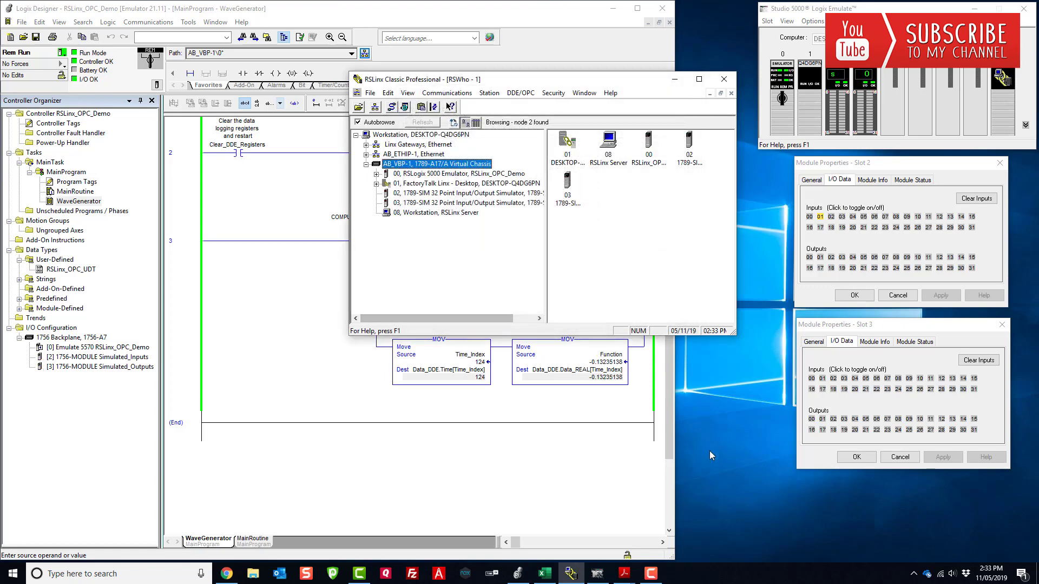
Switch to Excel and paste the Time tag data as a link starting at cell A3 under X axis
click(557, 574)
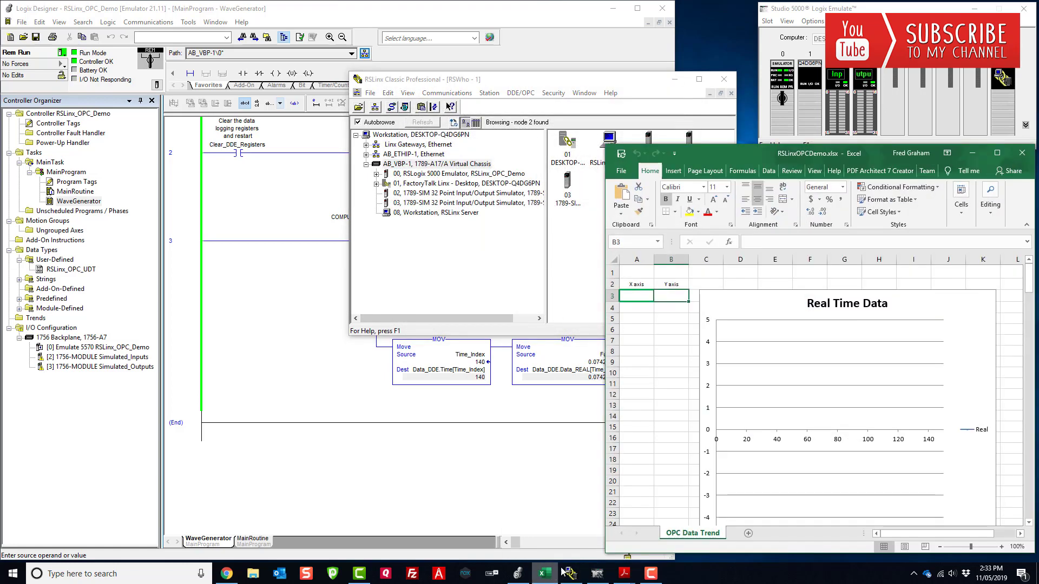
click(640, 299)
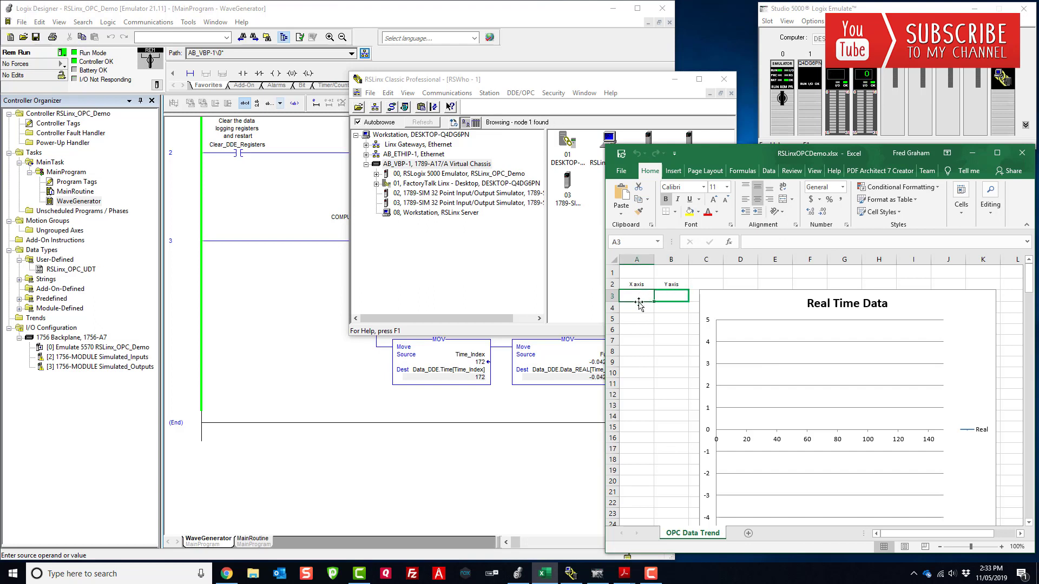
click(621, 212)
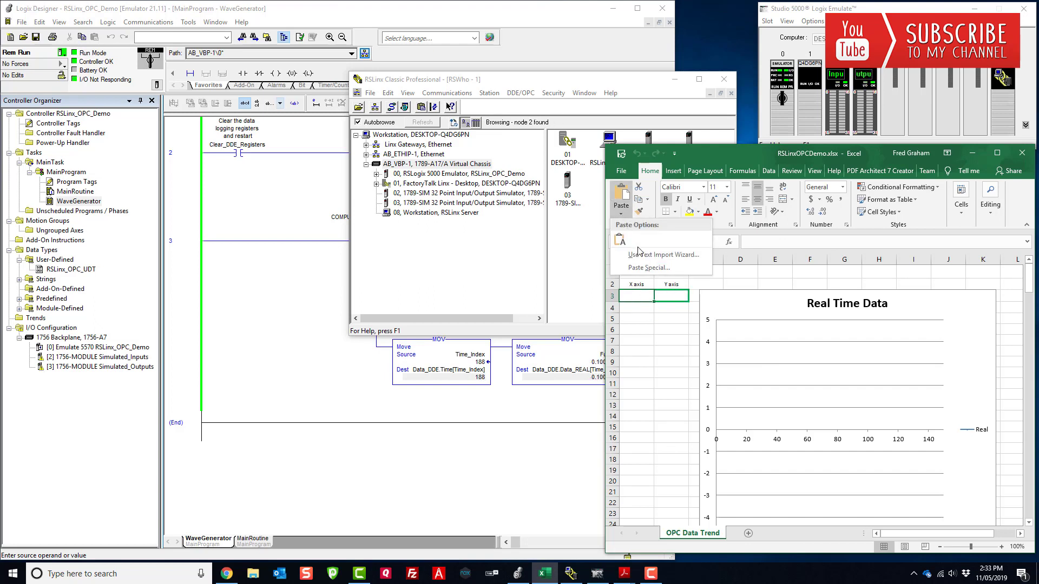
click(645, 269)
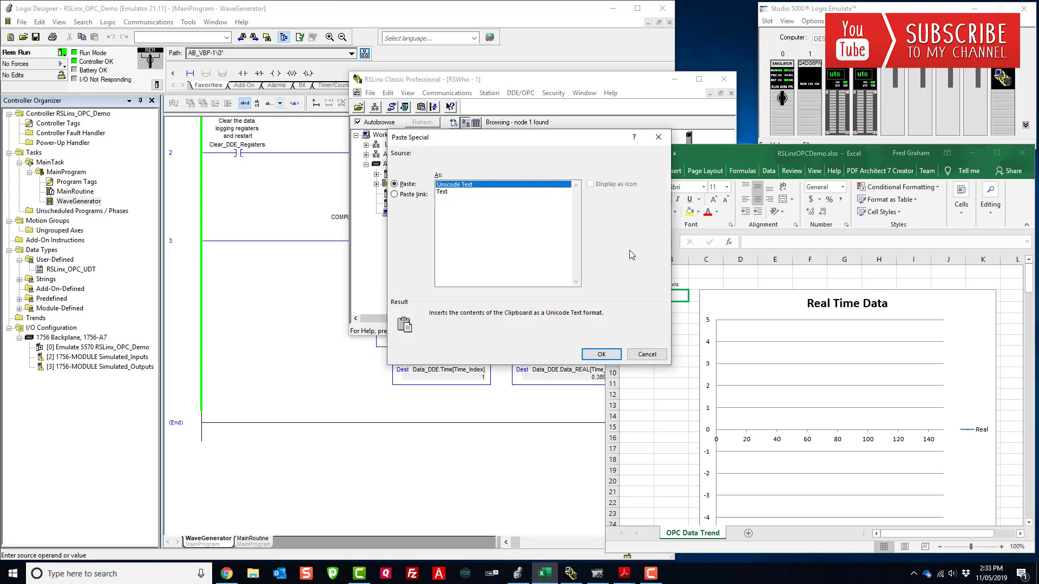
click(405, 196)
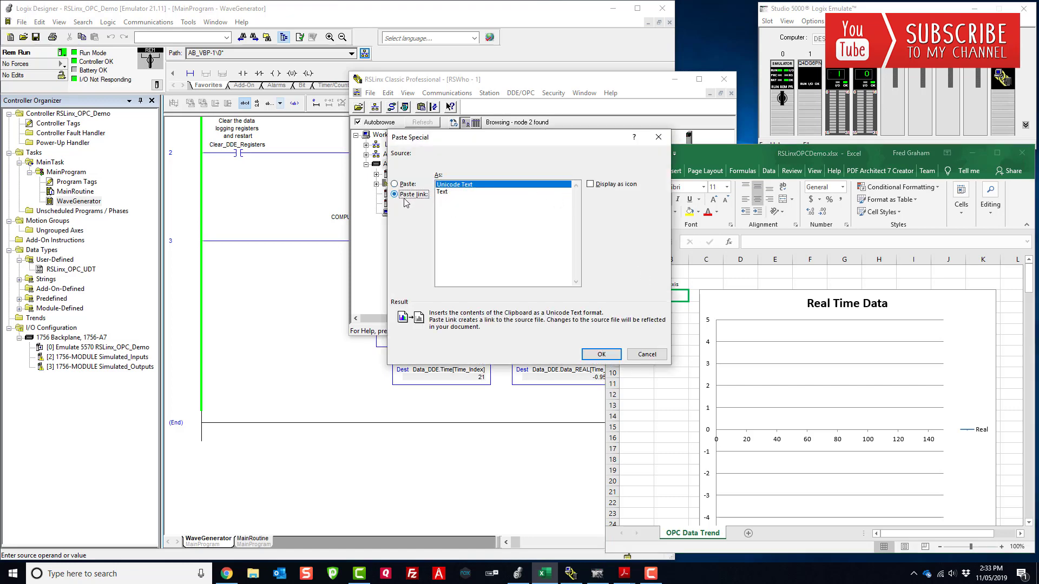
click(604, 355)
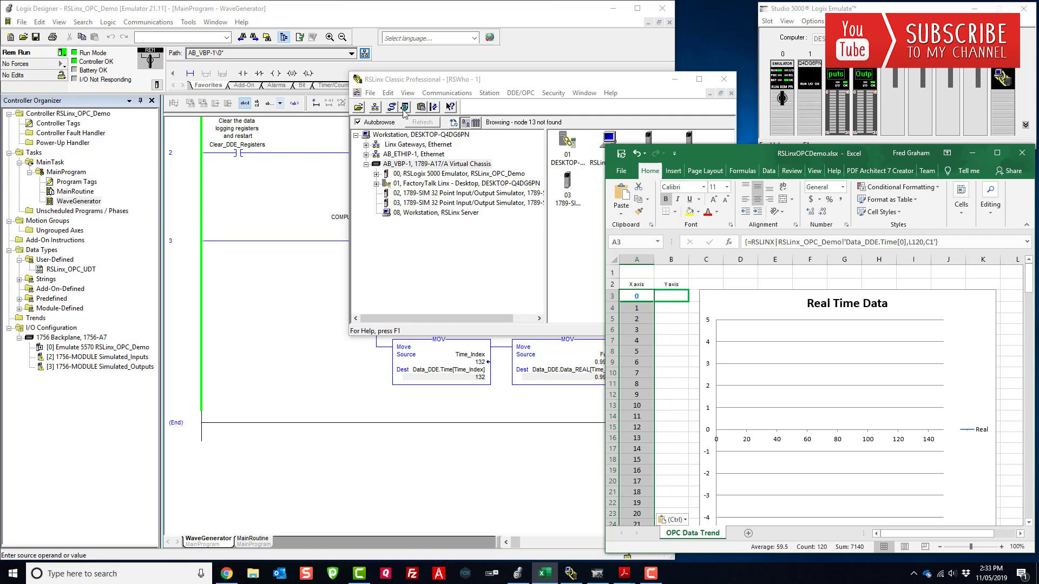
In RSLinx Classic, copy a DDE/OPC link to the online tag Data_DDE.Data_REAL[0] of the RSLinx_OPC_Demo topic with a block size of 120
click(422, 107)
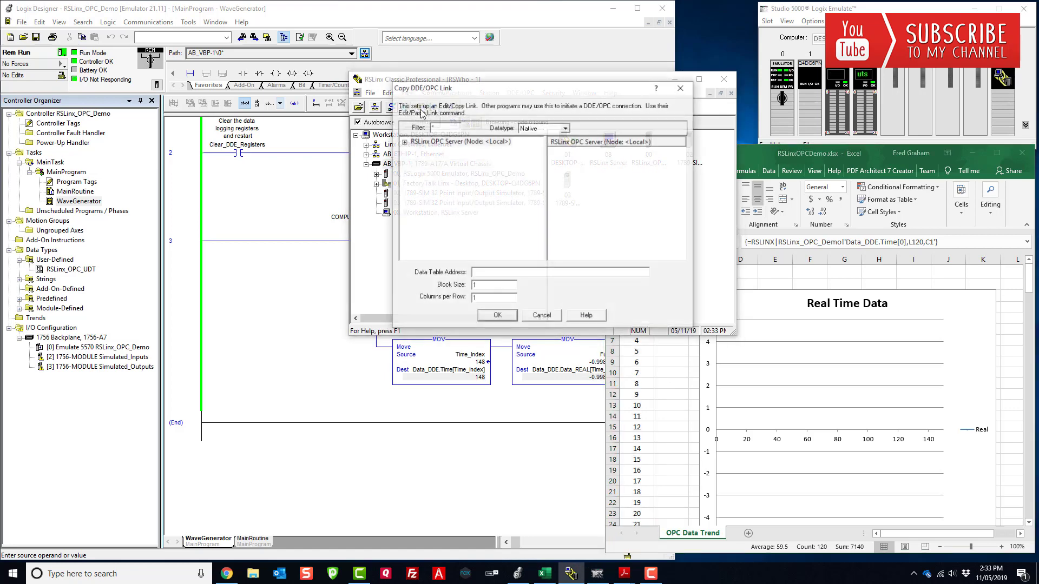
click(404, 142)
click(414, 151)
click(425, 171)
click(435, 170)
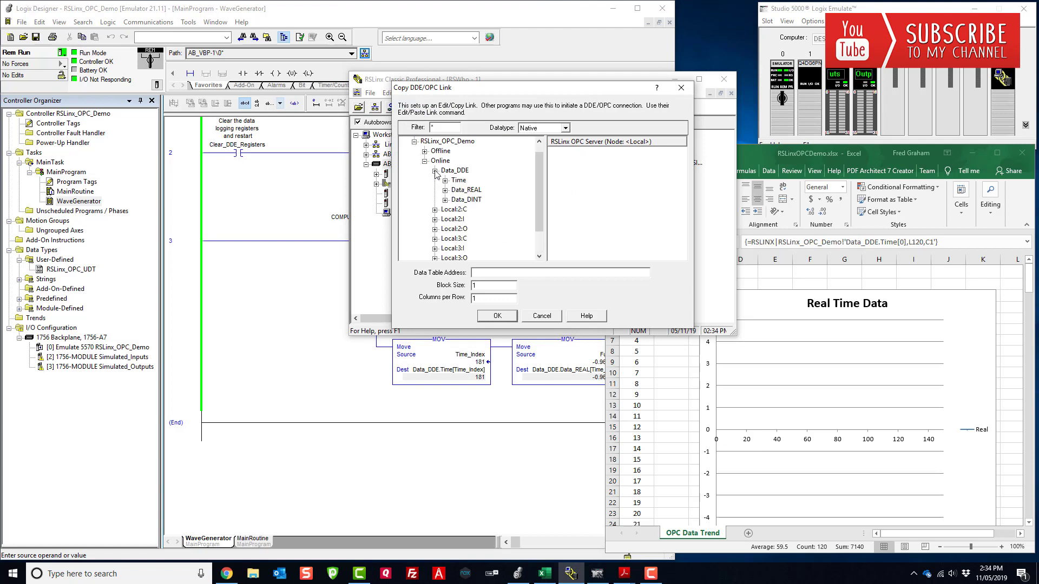
click(459, 190)
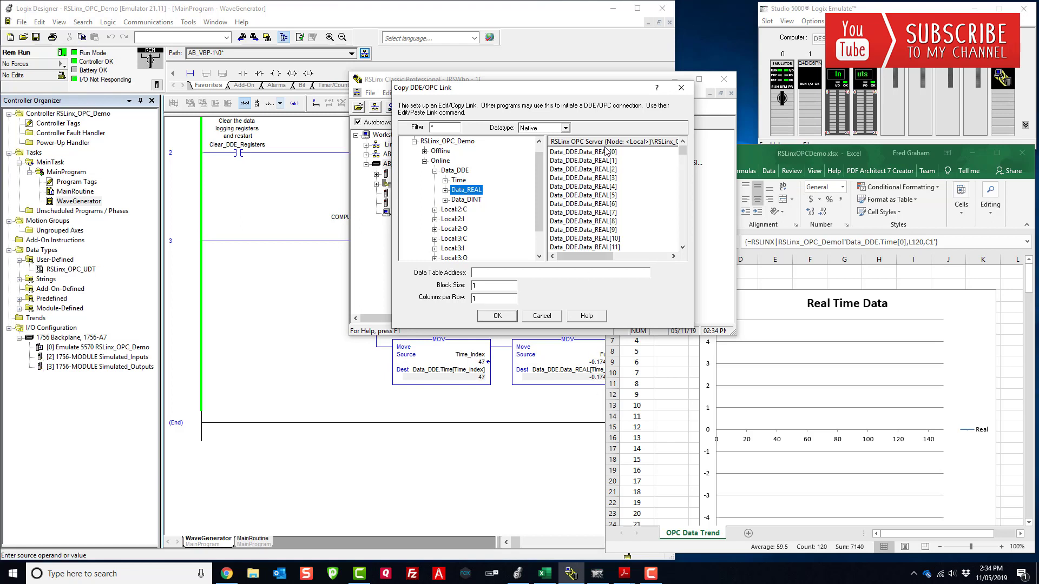
click(603, 153)
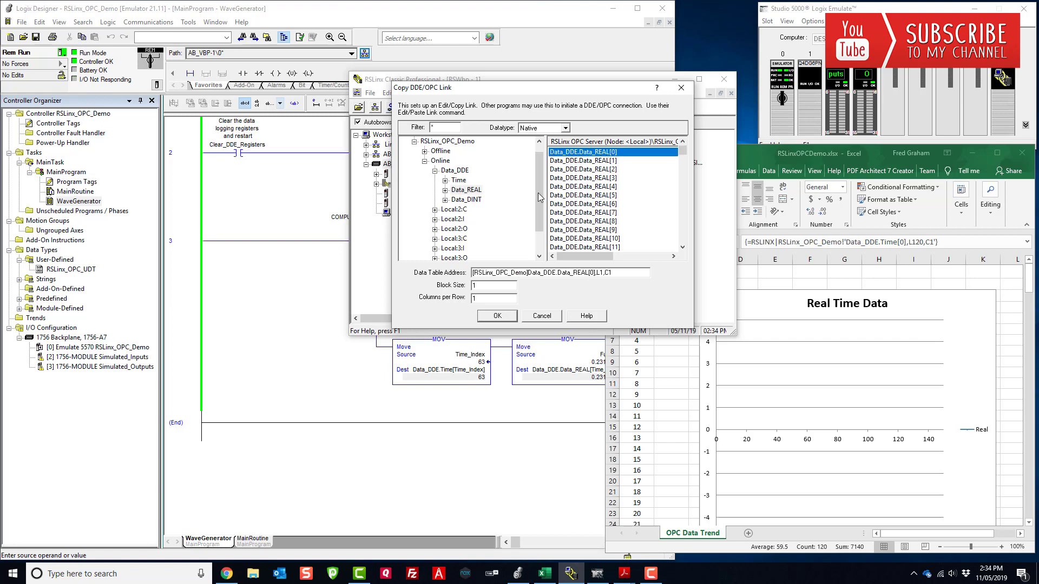
click(491, 286)
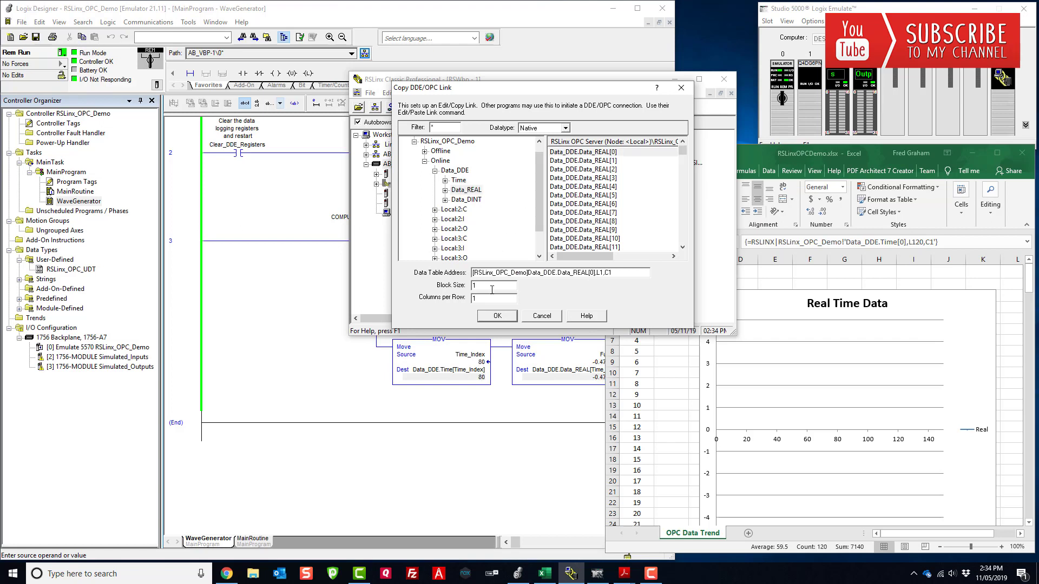
click(507, 318)
Return to Excel and paste the Data_REAL tag data as a link starting at cell B3 under Y axis
click(759, 212)
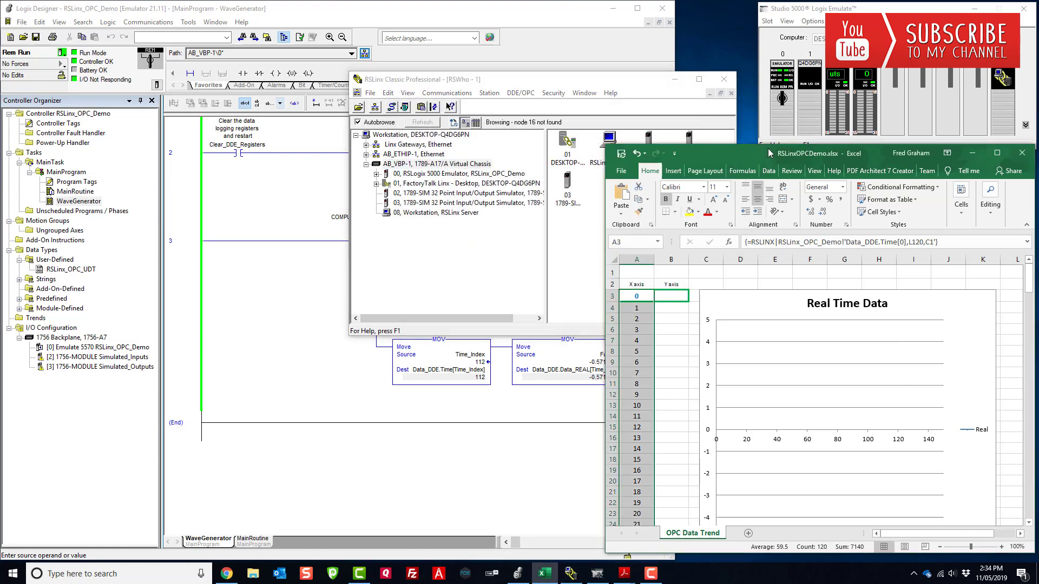
click(678, 298)
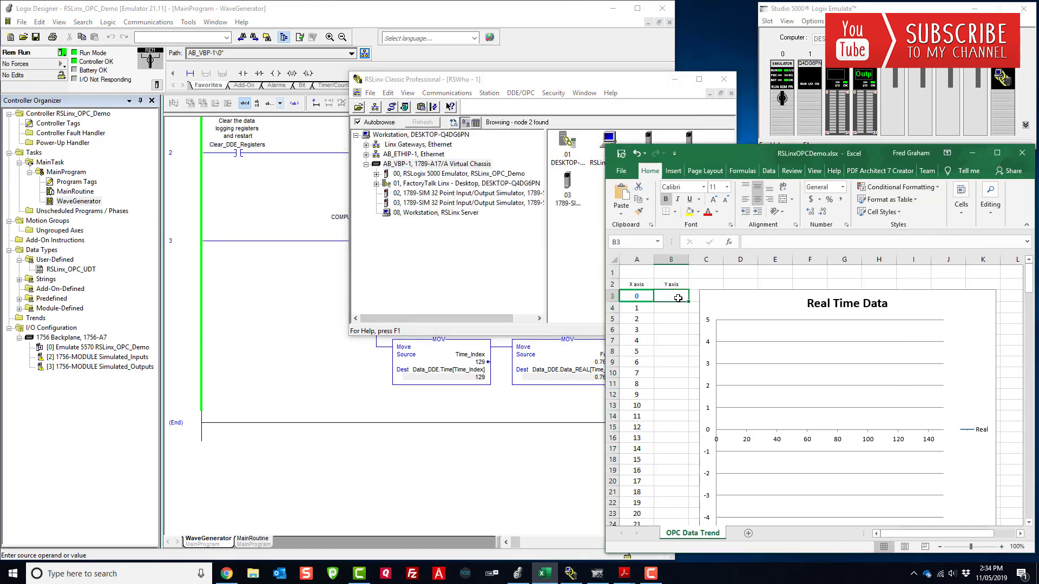
click(621, 212)
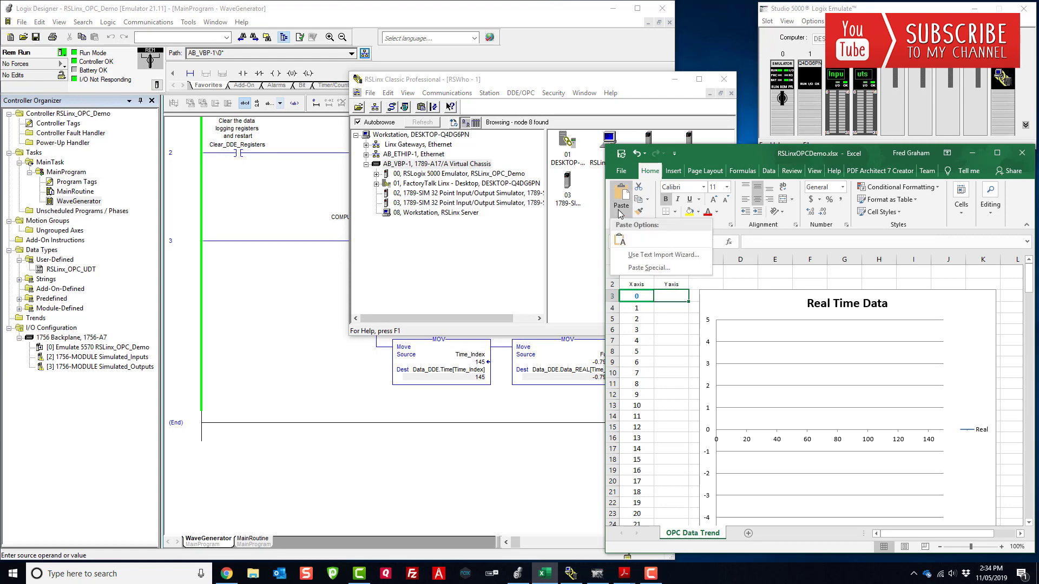
click(651, 275)
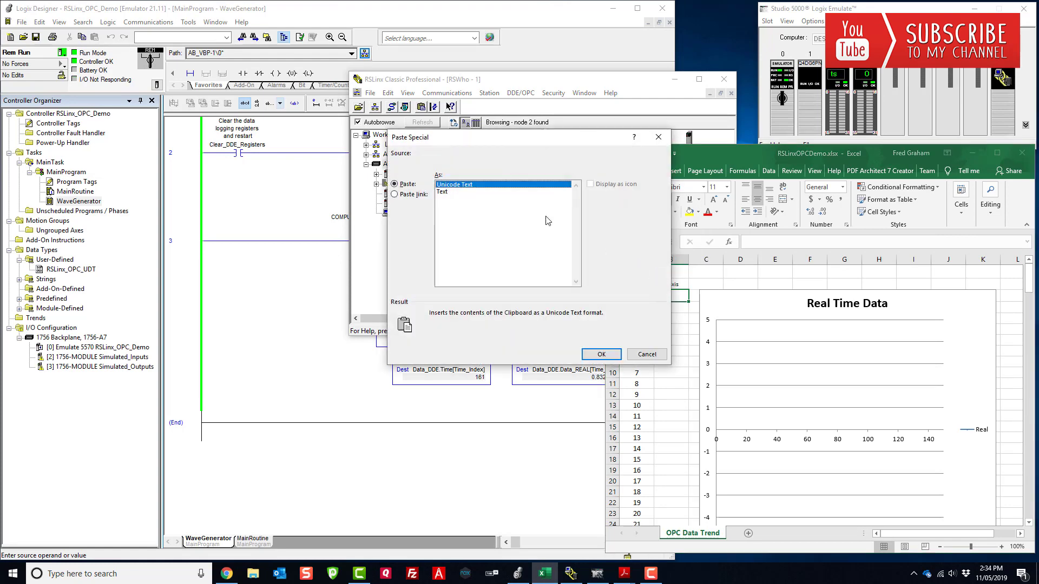
click(412, 195)
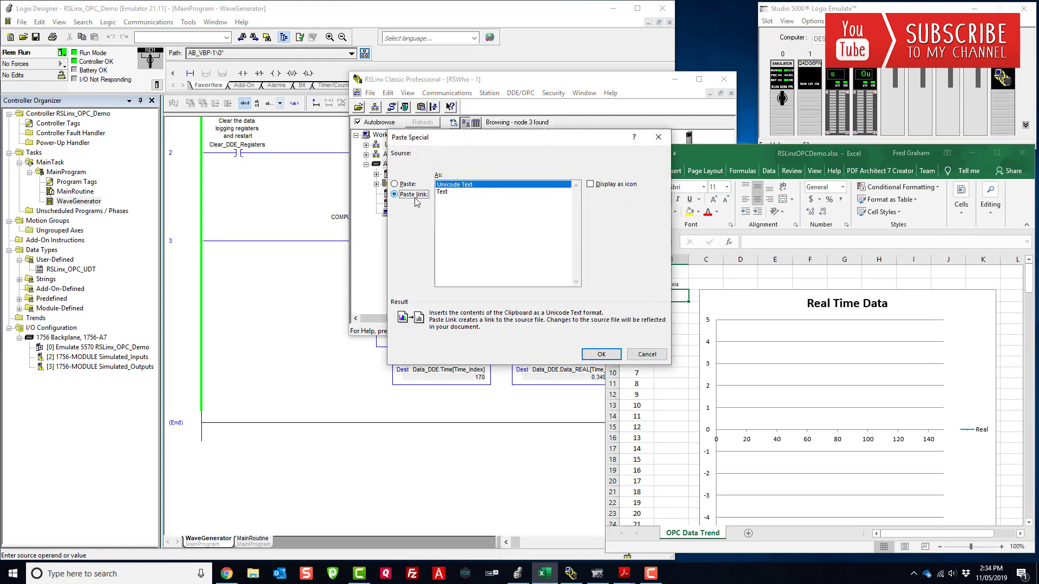
click(600, 353)
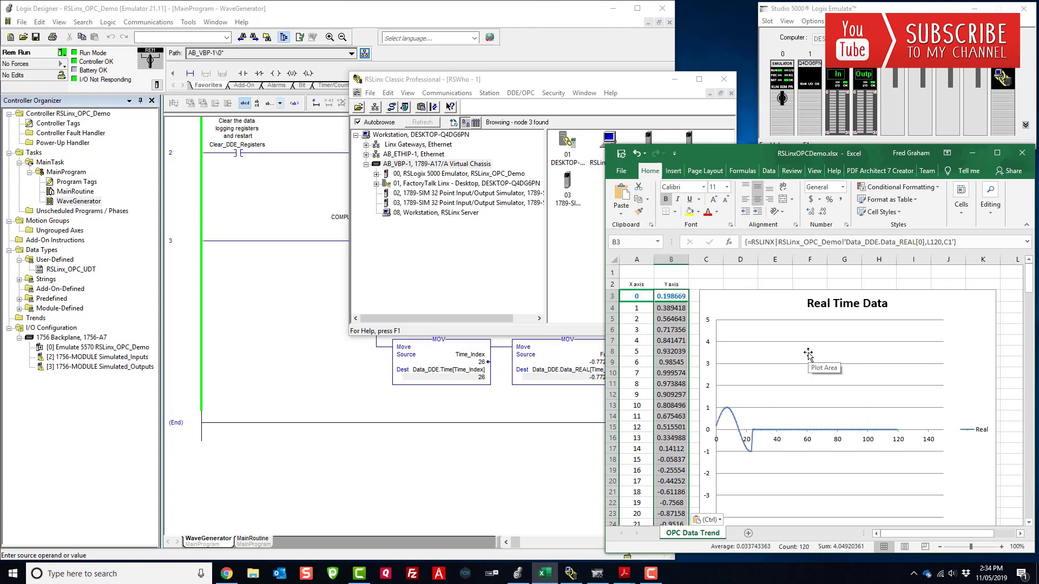
Minimize RSLinx Classic and set the Enter_Frequency value on rung 3 of the WaveGenerator routine to 0.4
click(669, 81)
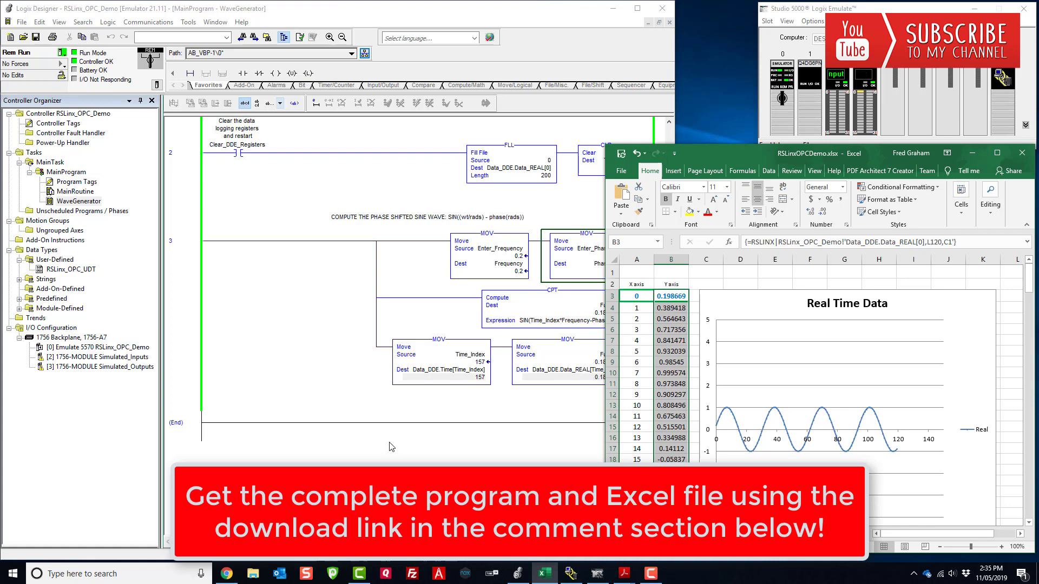
double_click(517, 256)
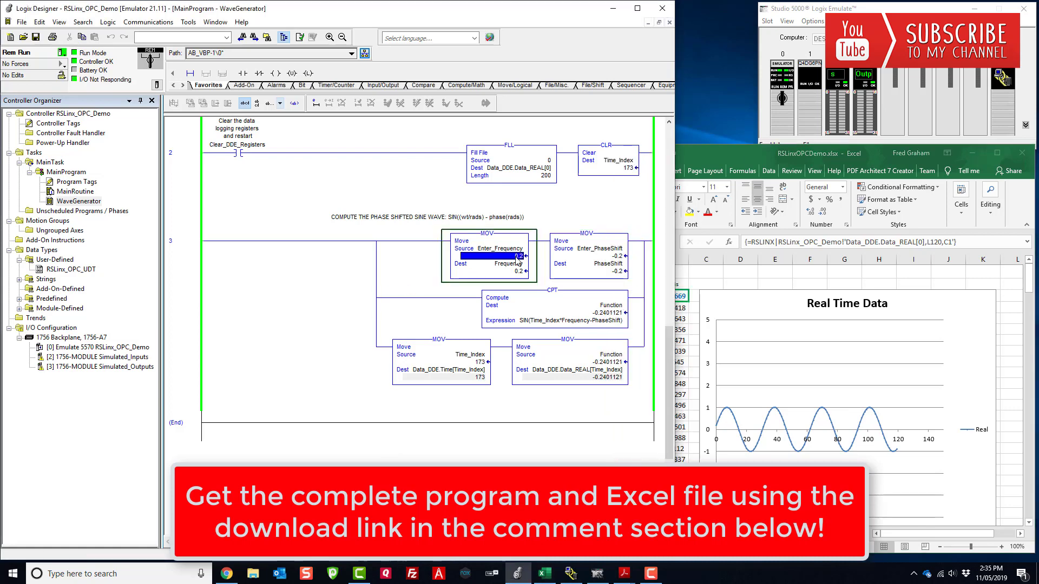
click(517, 258)
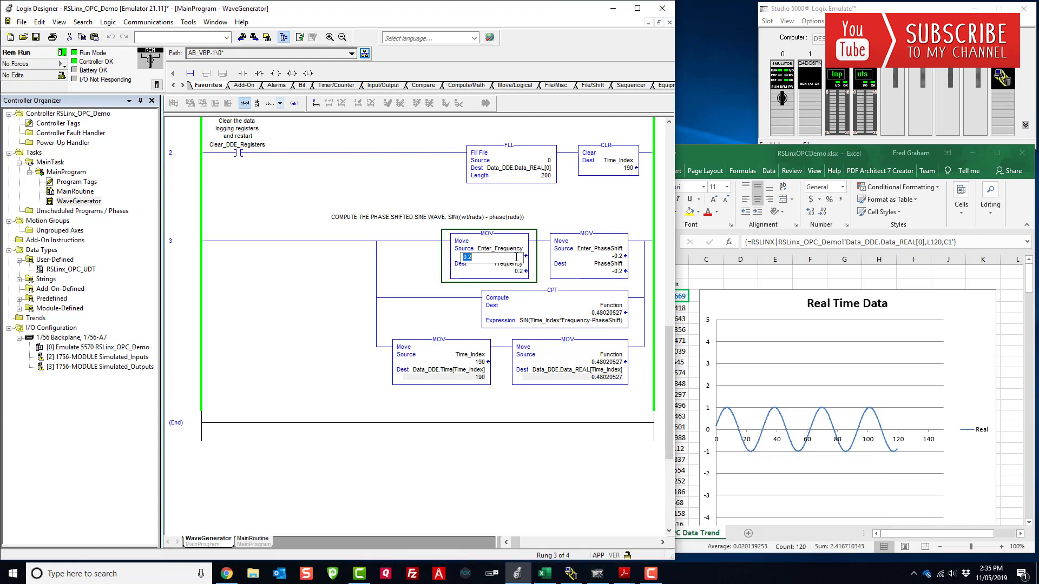
text(0.4)
key(Return)
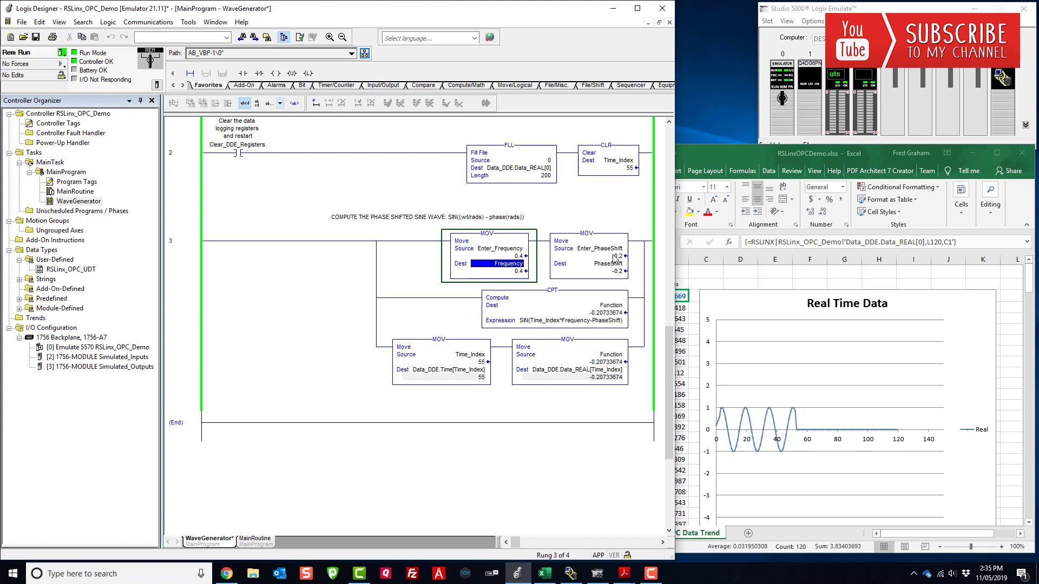
Set the Enter_PhaseShift value on rung 3 first to -0.4 and finally to -0.5
double_click(581, 256)
click(577, 257)
key(BackSpace)
text(4)
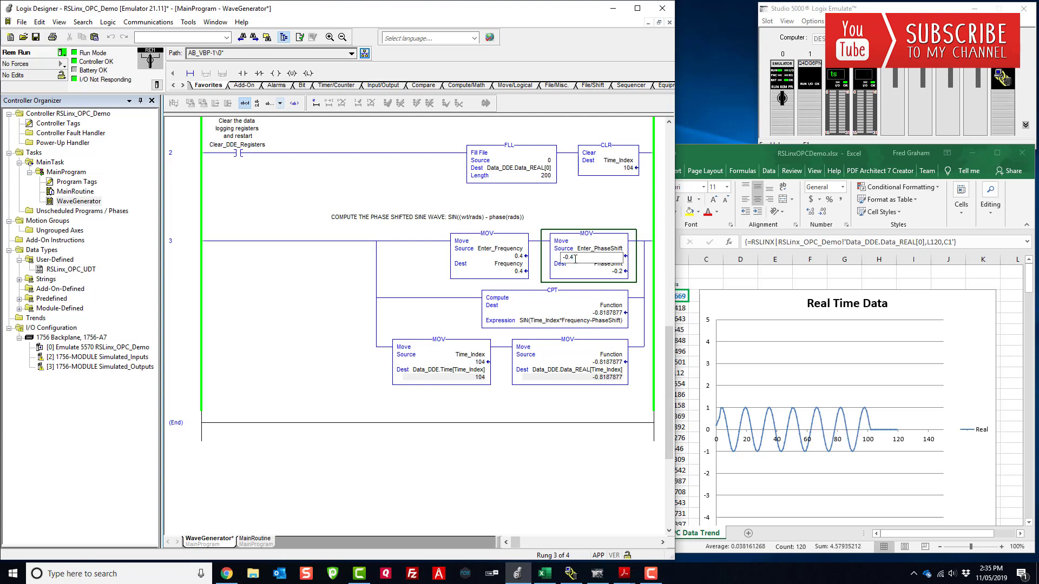
key(Return)
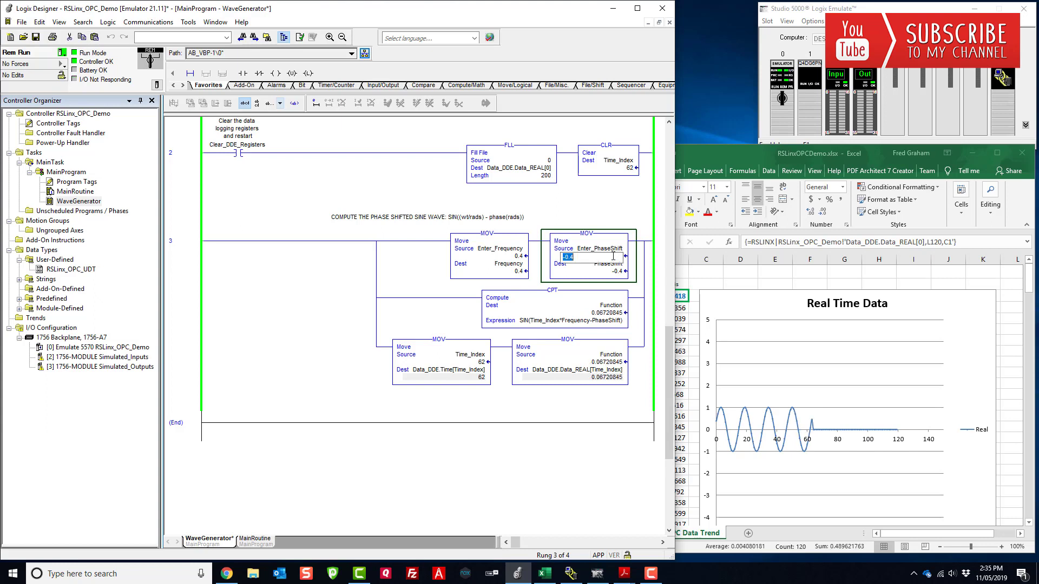
double_click(566, 257)
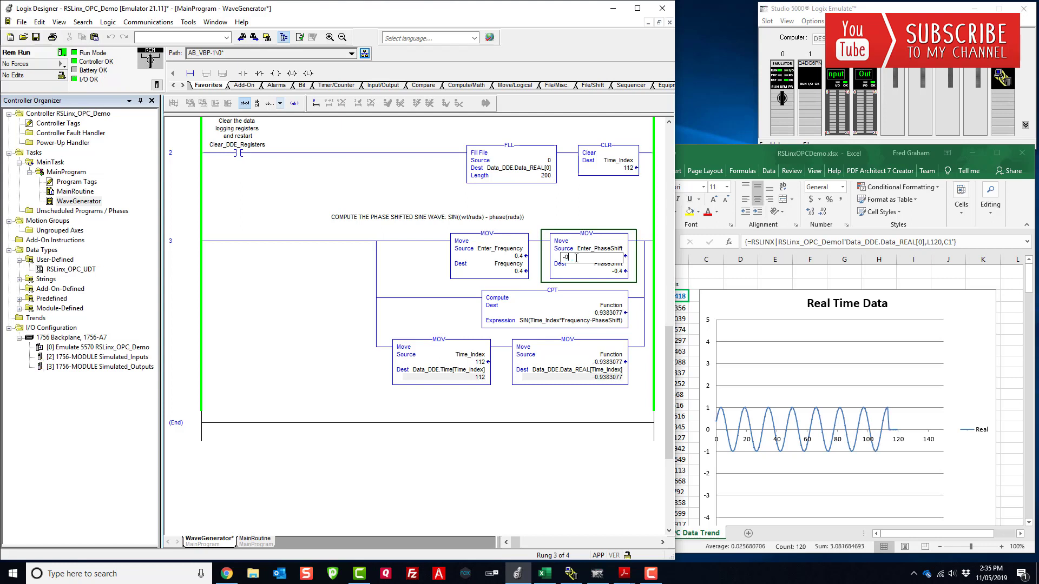
key(Return)
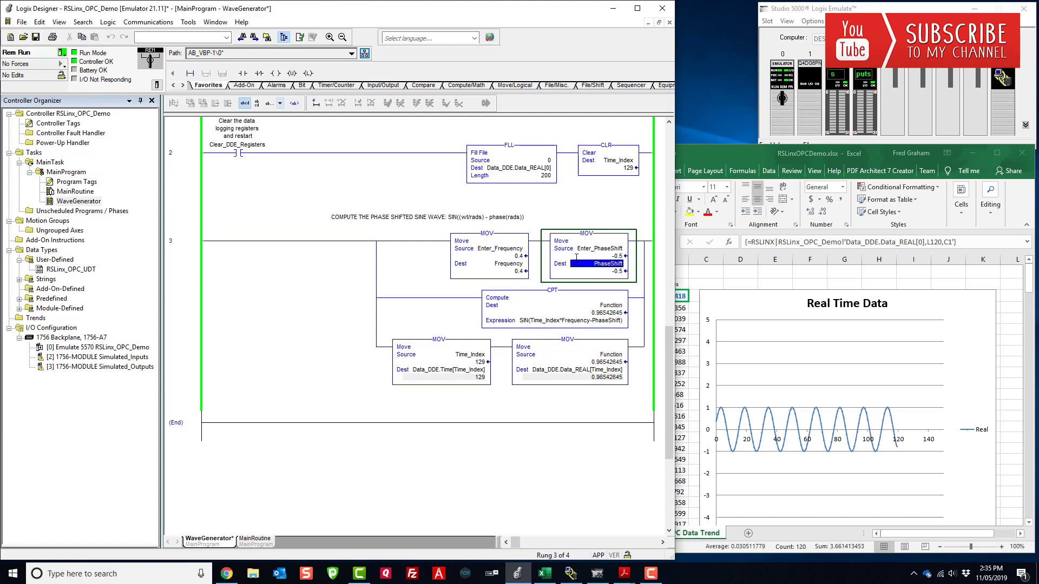